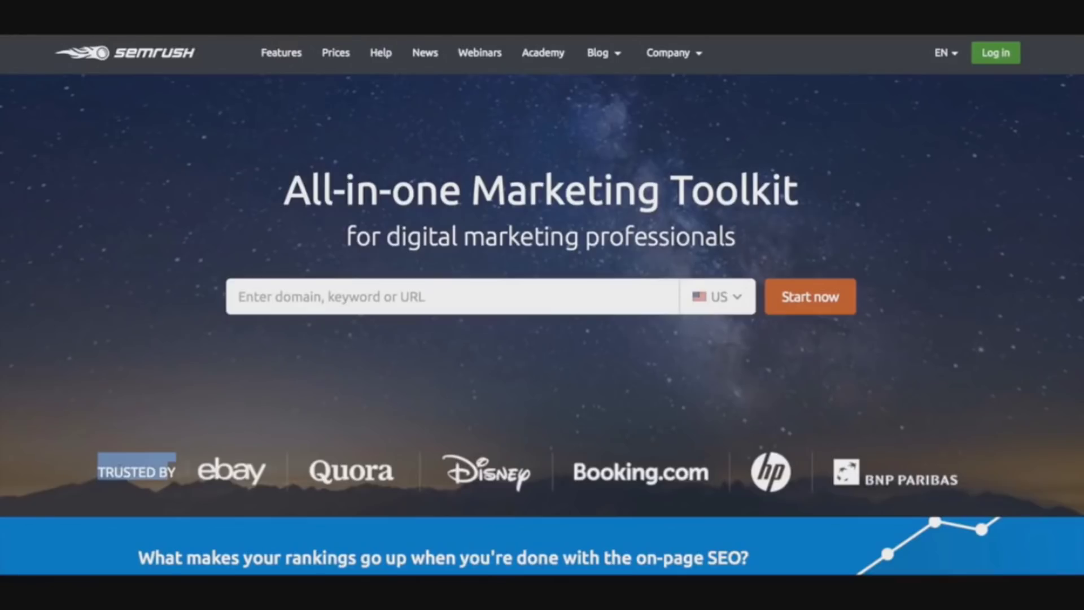
Step: Highlight the digital marketing professionals tagline, then scroll to the See what's inside section
click(315, 467)
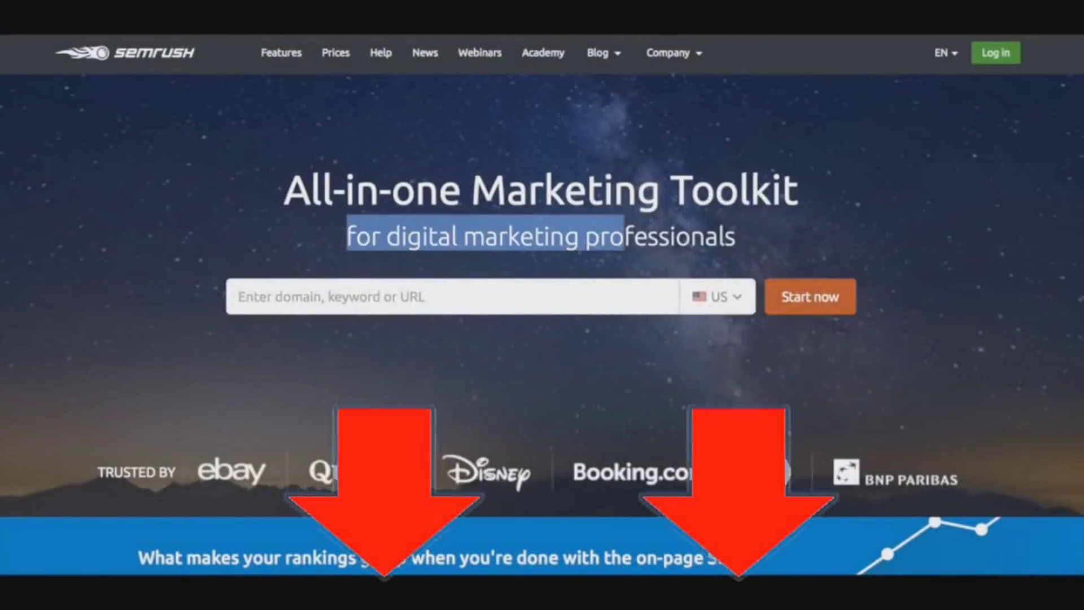
drag(621, 238, 736, 237)
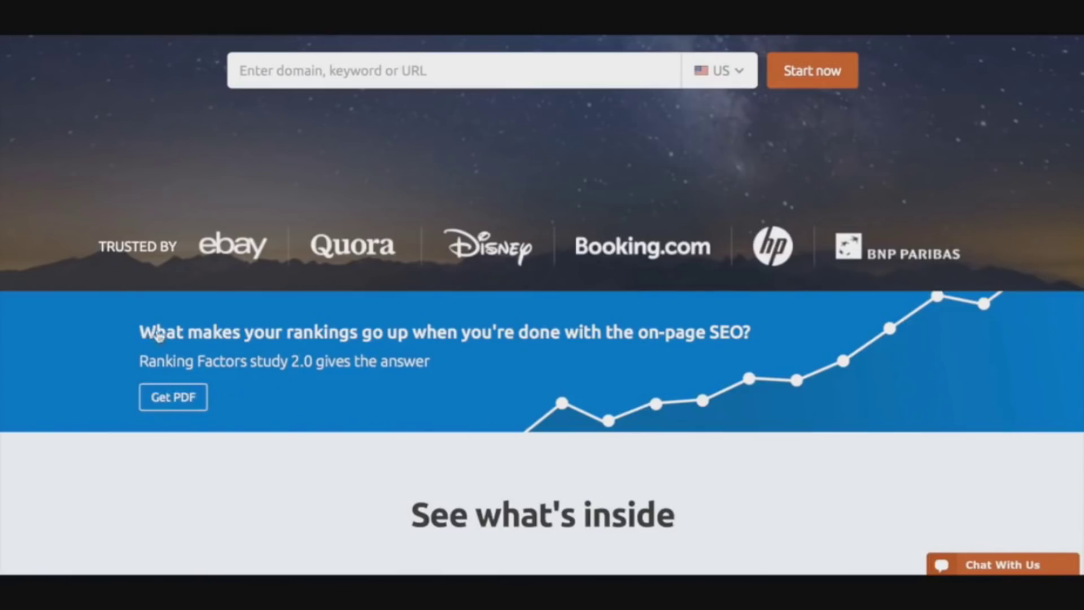
scroll(363, 351, down, 2)
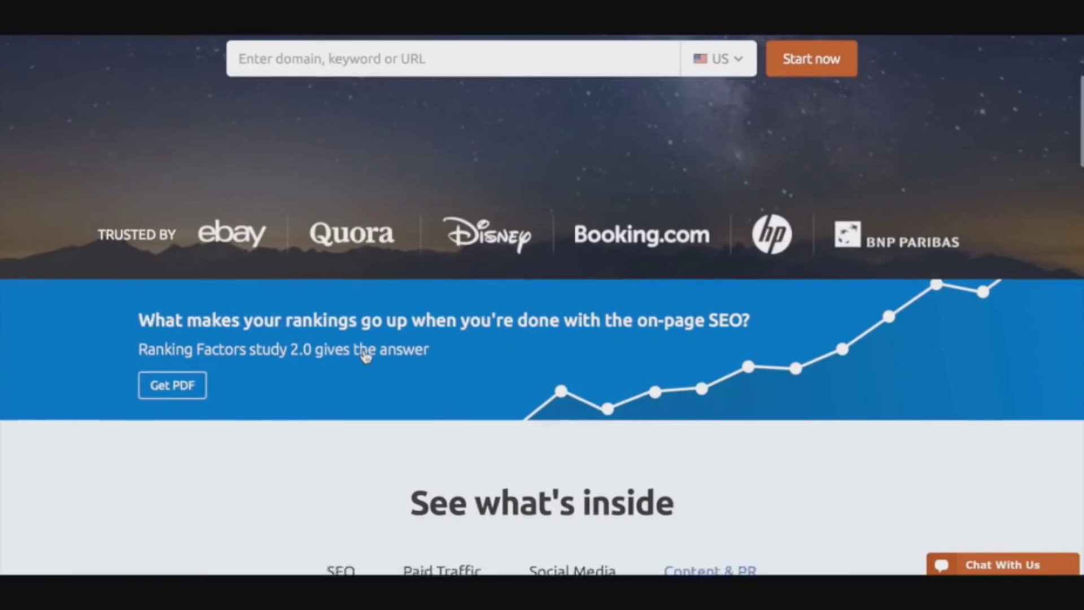
scroll(305, 339, down, 15)
scroll(304, 334, up, 6)
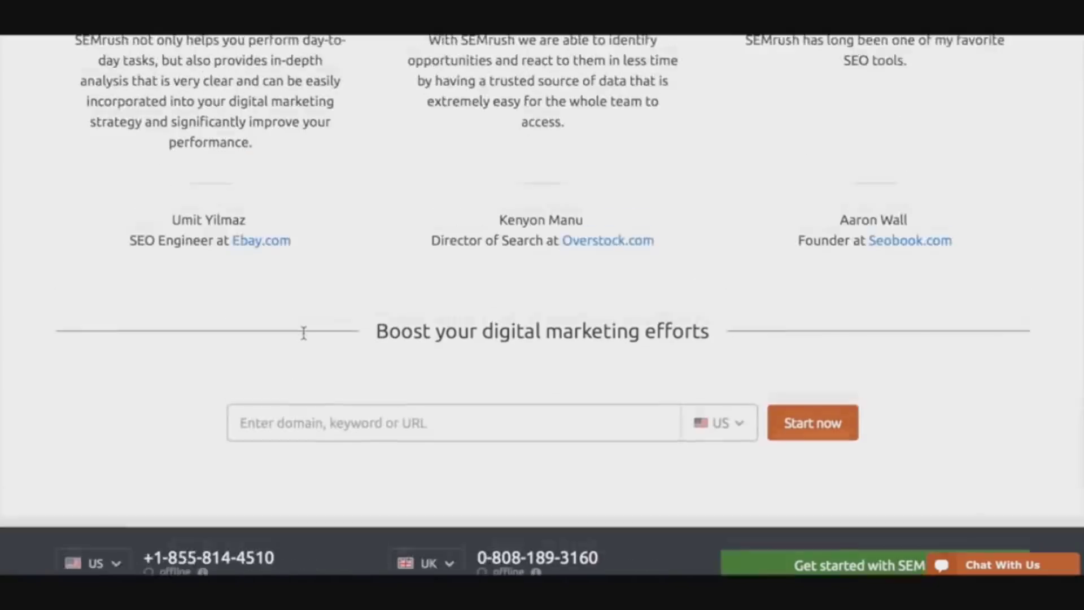
scroll(303, 333, up, 7)
scroll(304, 333, down, 1)
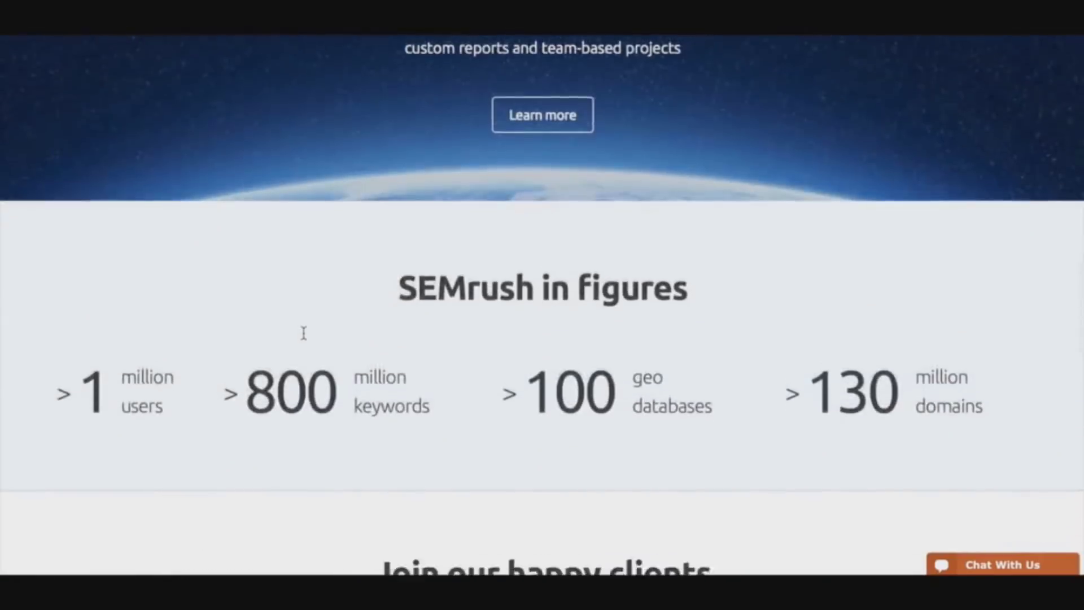
scroll(304, 336, up, 9)
scroll(305, 339, up, 4)
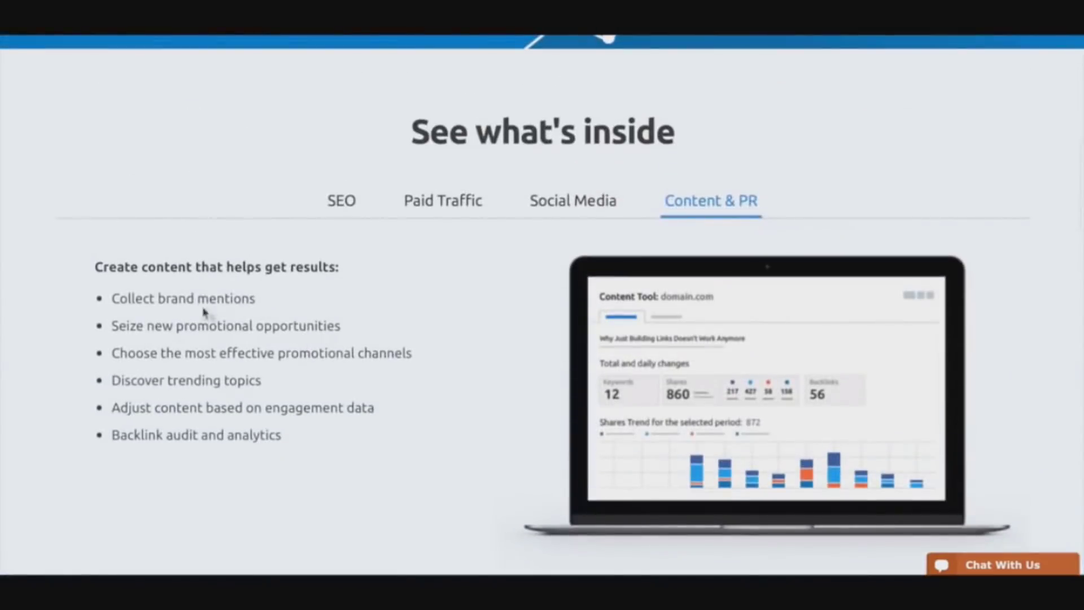
Step: View the SEO, Paid Traffic, Social Media and Content & PR feature lists, then scroll to SEMrush in figures
click(342, 209)
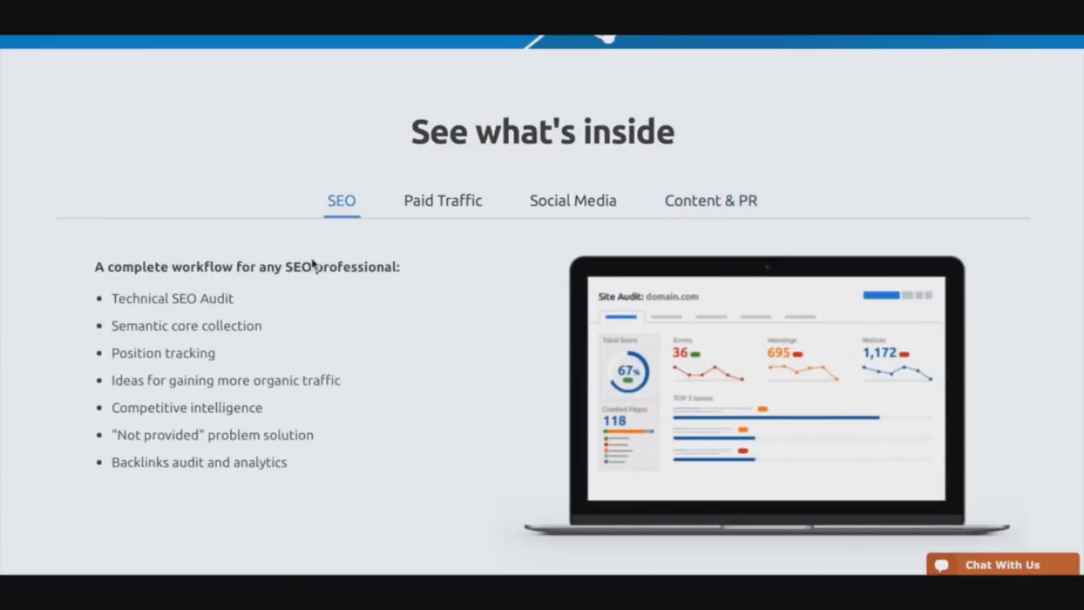
scroll(188, 277, down, 1)
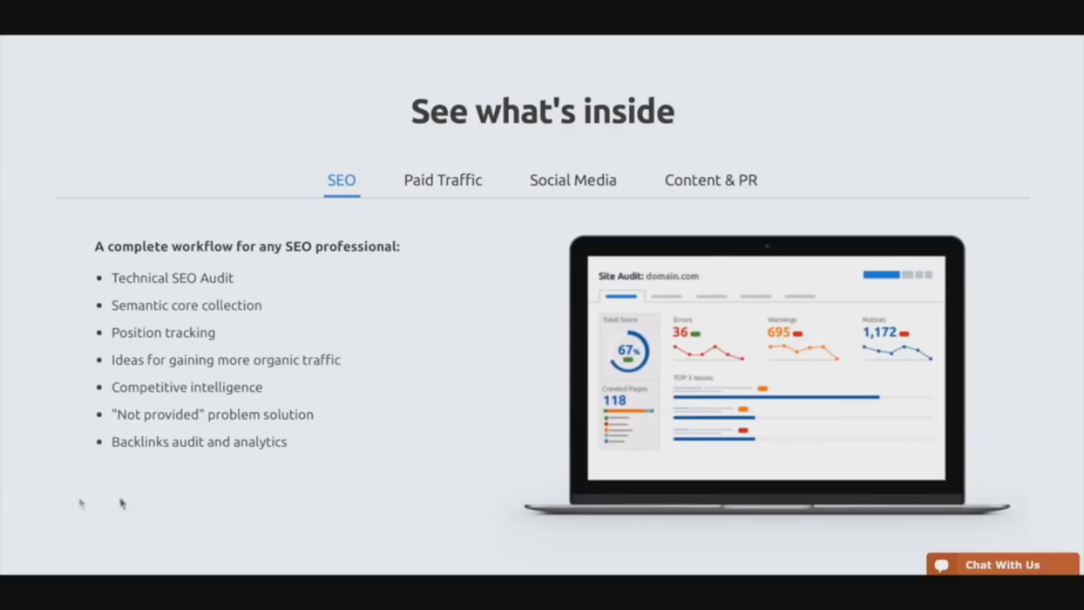
click(442, 178)
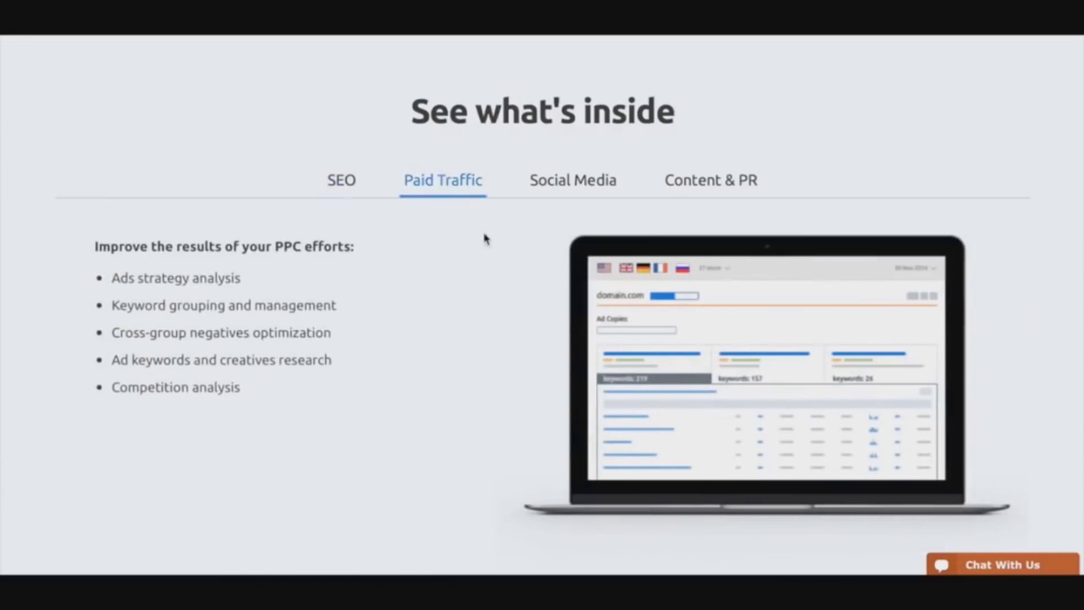
click(560, 194)
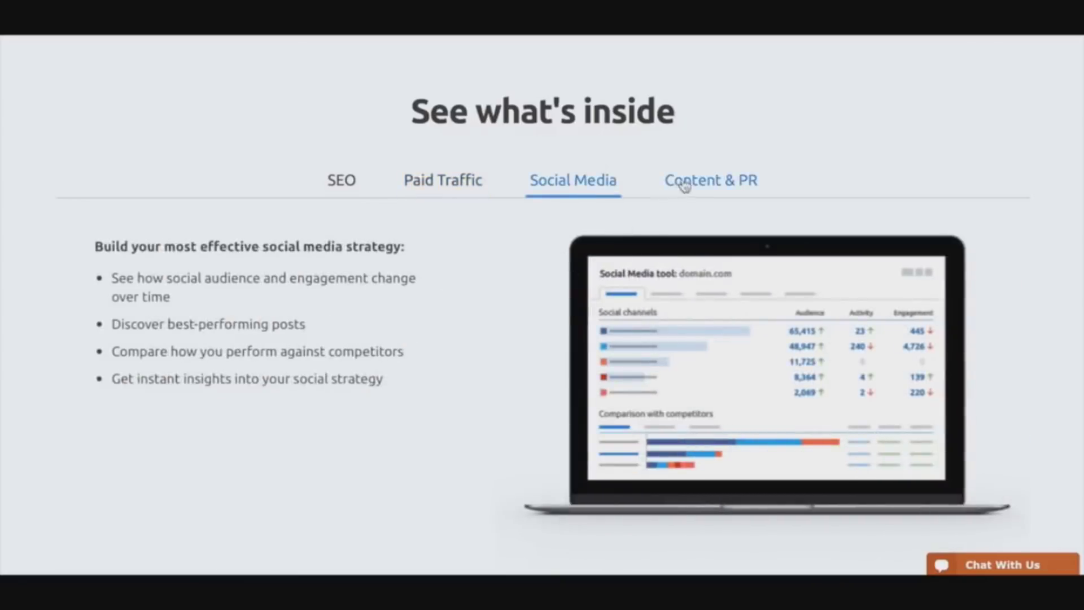
click(713, 182)
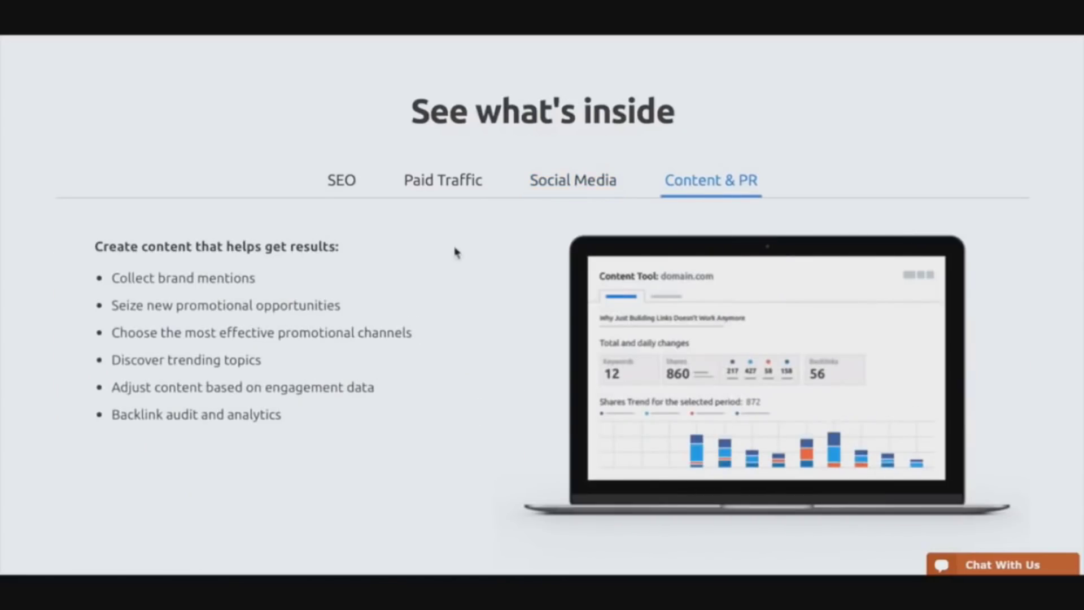
scroll(449, 239, down, 5)
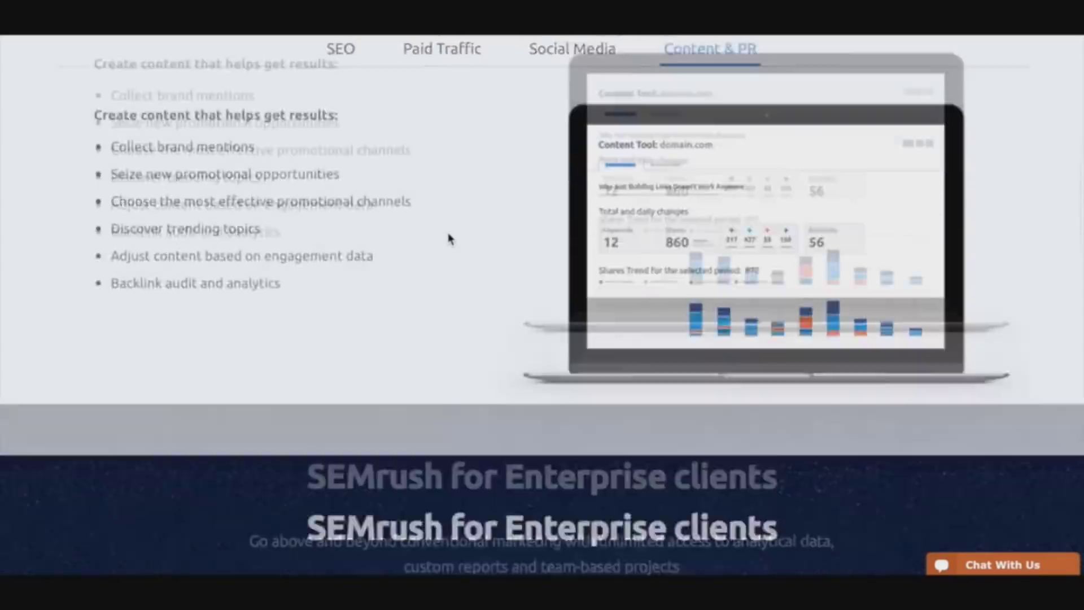
scroll(449, 239, down, 8)
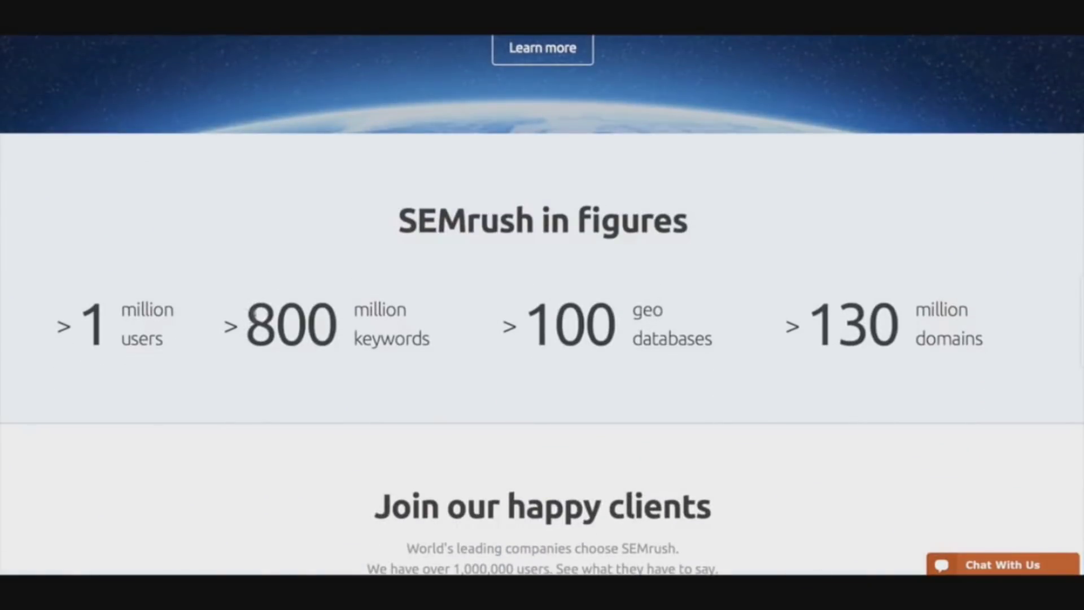
Step: Highlight the 800 million keywords figure in the SEMrush statistics
drag(254, 311, 425, 324)
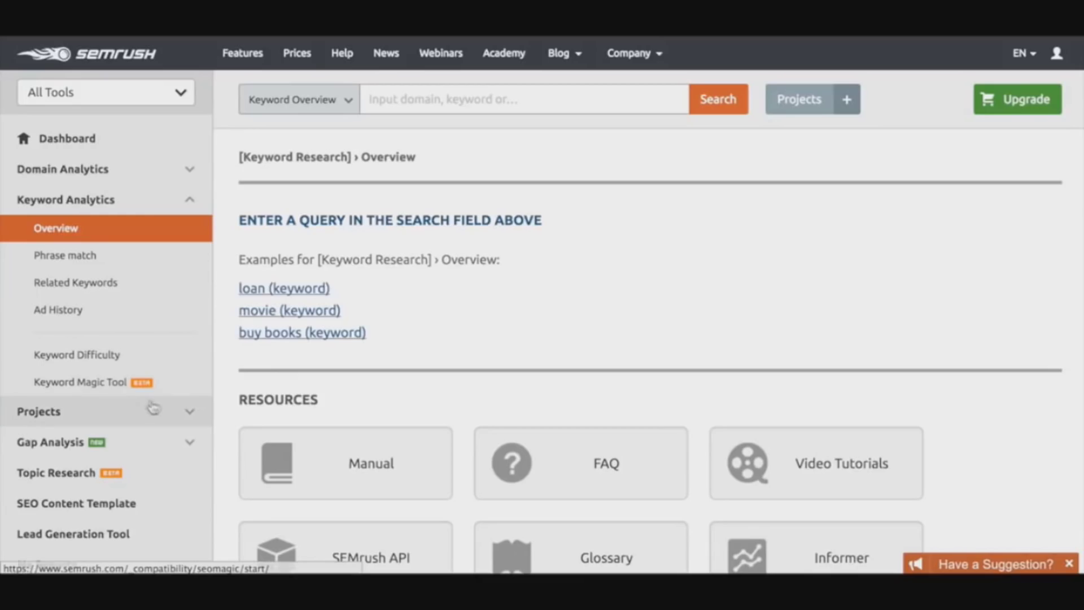
click(179, 411)
scroll(138, 415, down, 2)
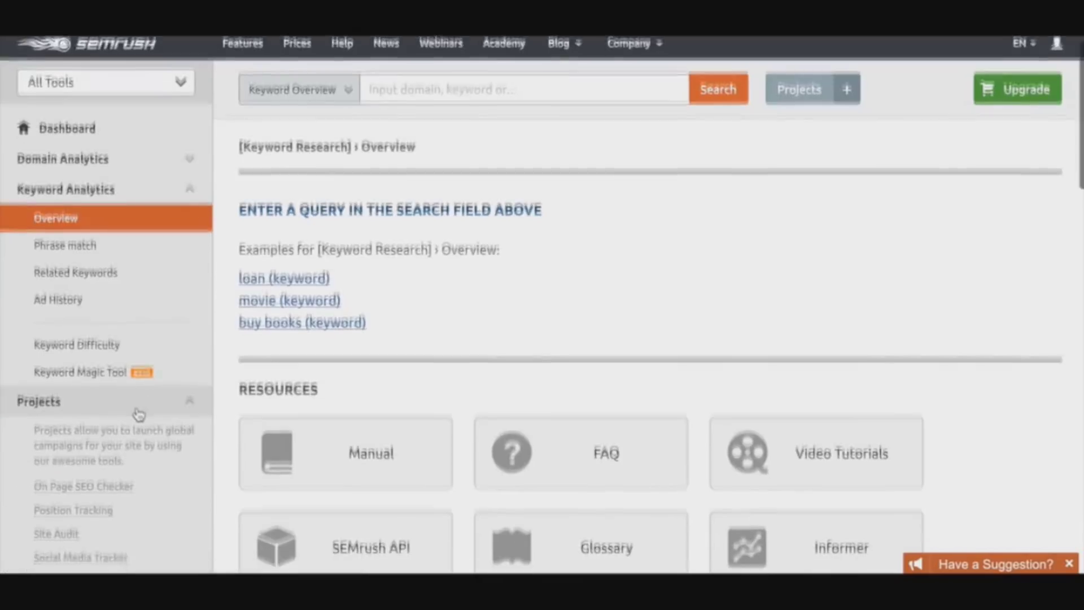
scroll(138, 415, down, 1)
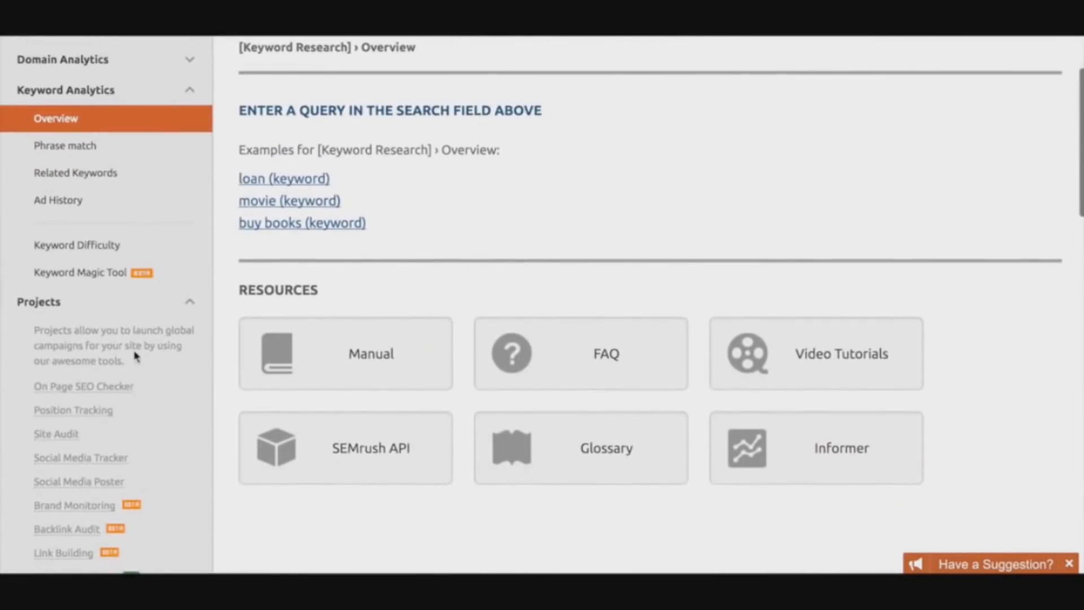
scroll(136, 356, down, 1)
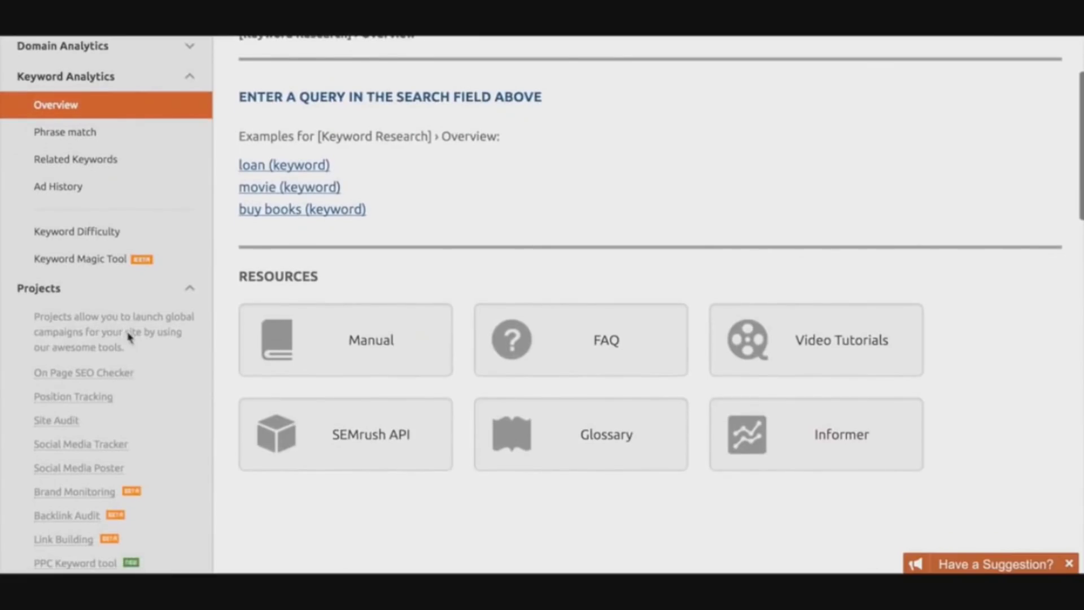
scroll(162, 348, down, 1)
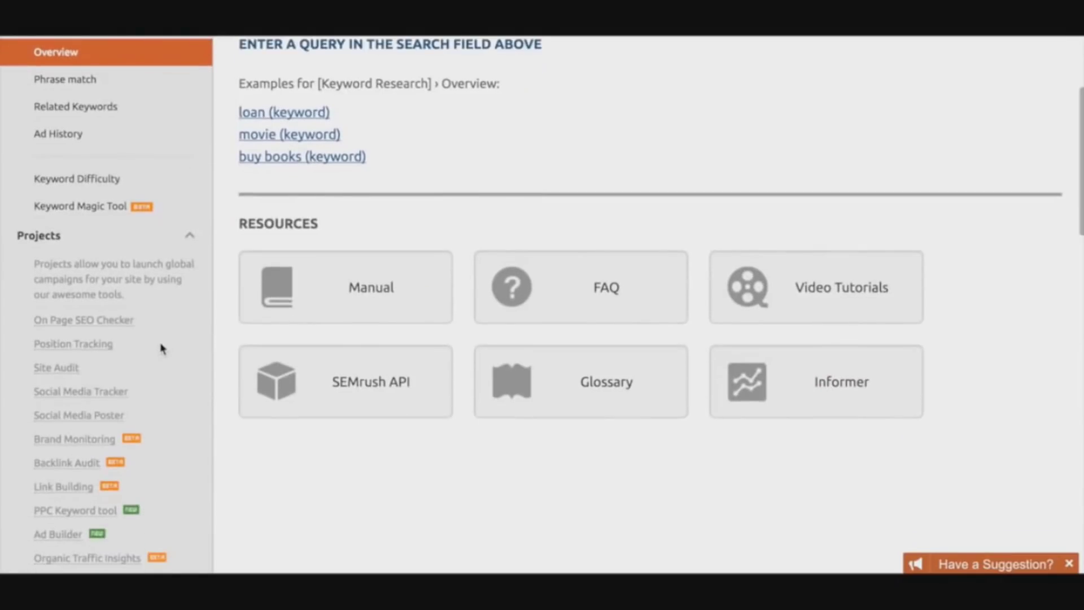
scroll(162, 348, down, 1)
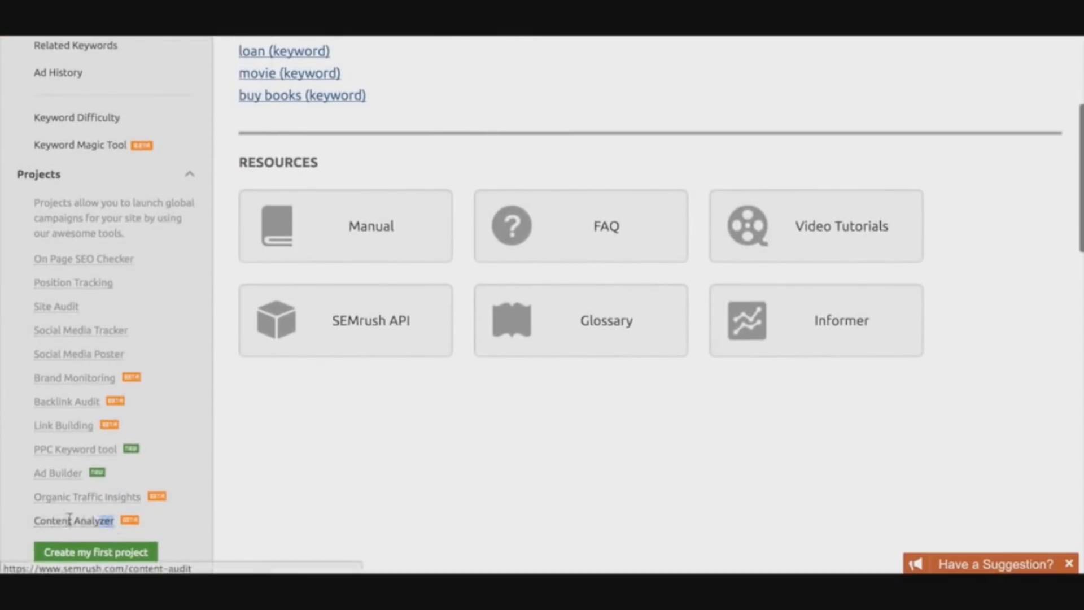
drag(26, 499, 29, 474)
click(31, 444)
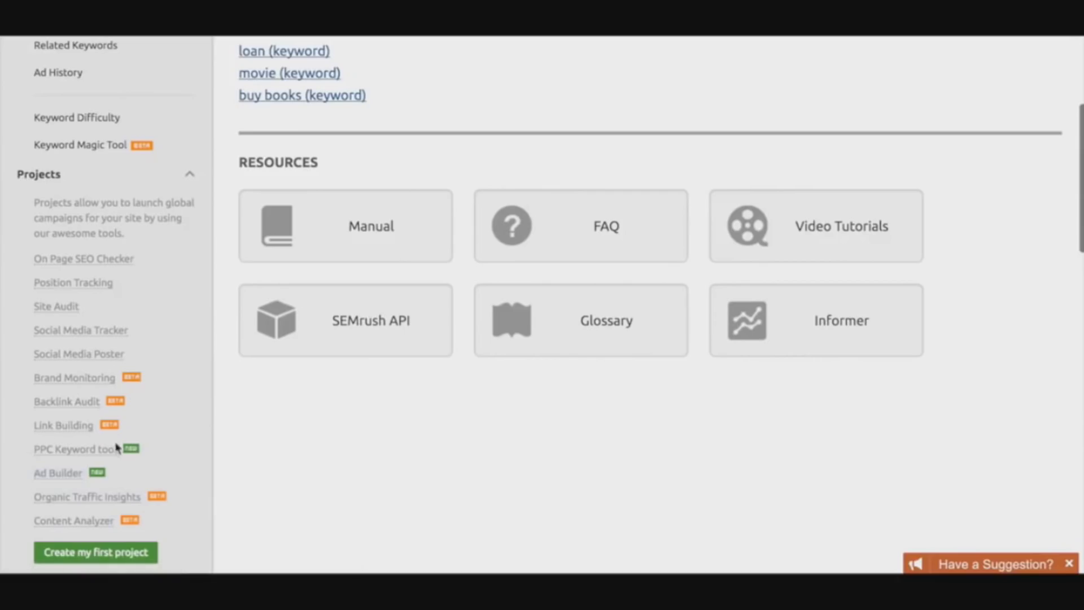
triple_click(117, 448)
drag(136, 424, 27, 312)
click(40, 423)
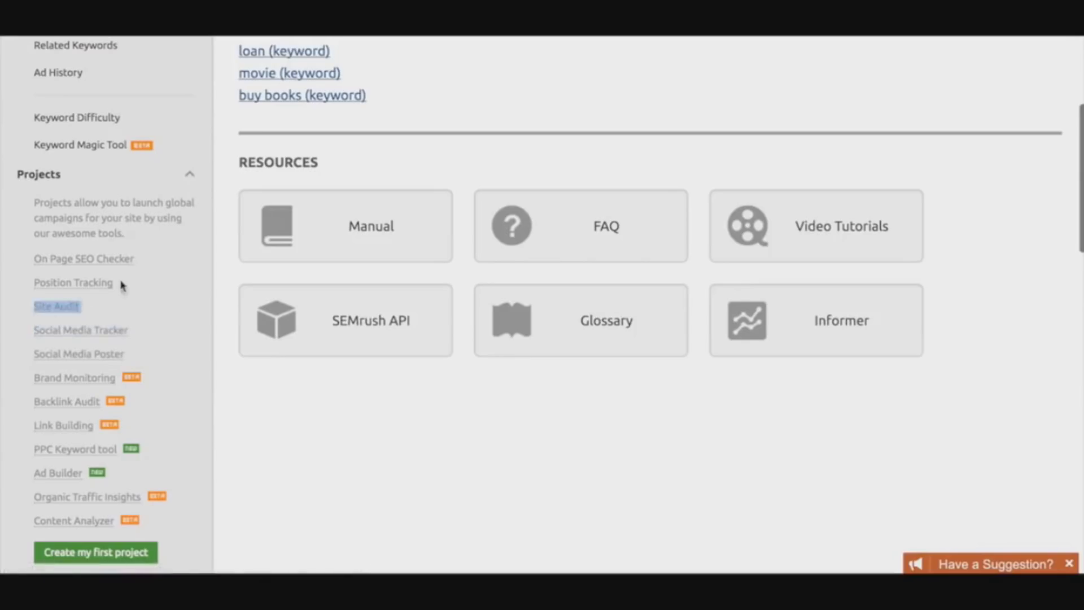
drag(122, 286, 24, 282)
drag(137, 257, 30, 253)
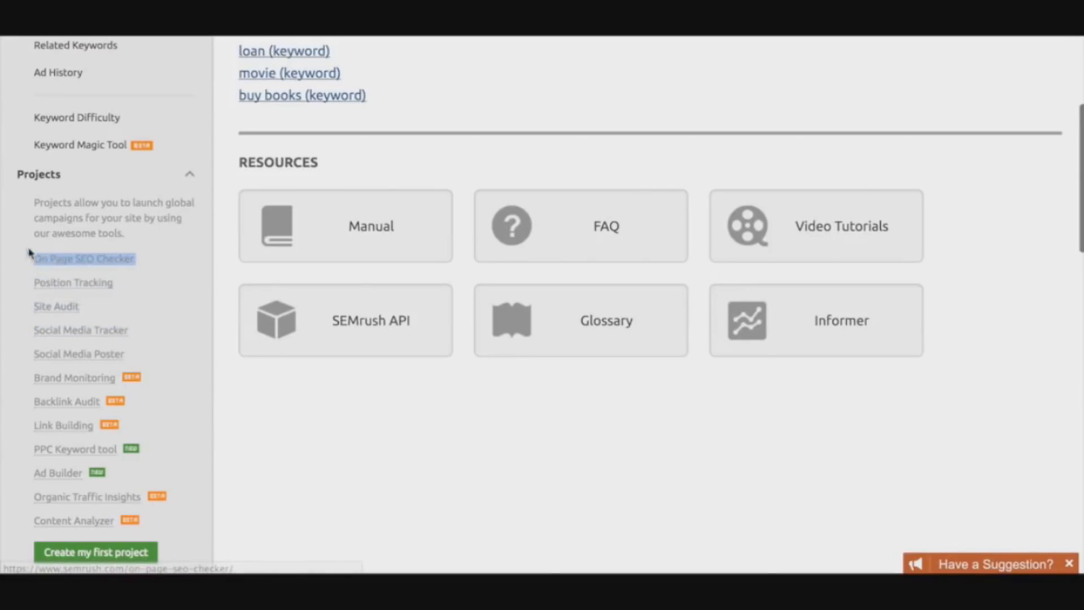
click(129, 233)
scroll(137, 226, down, 2)
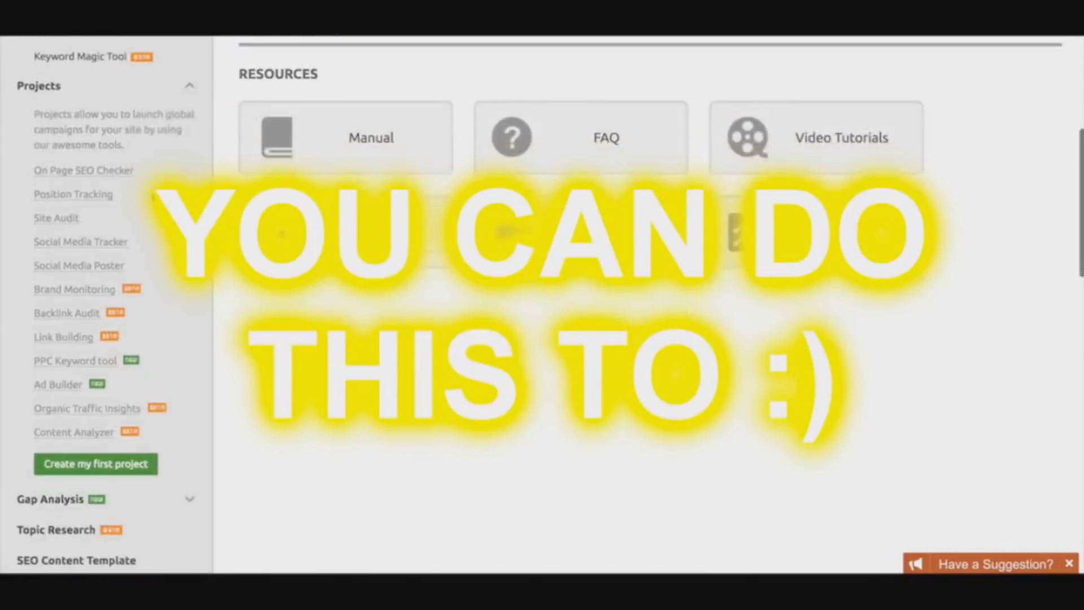
scroll(169, 302, down, 4)
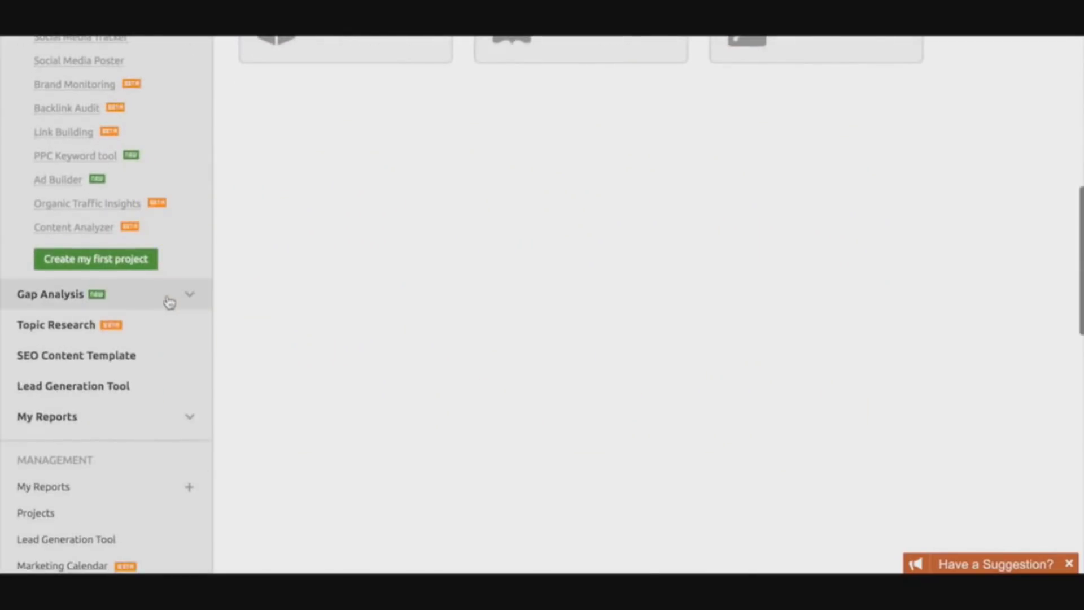
click(169, 303)
scroll(148, 327, down, 1)
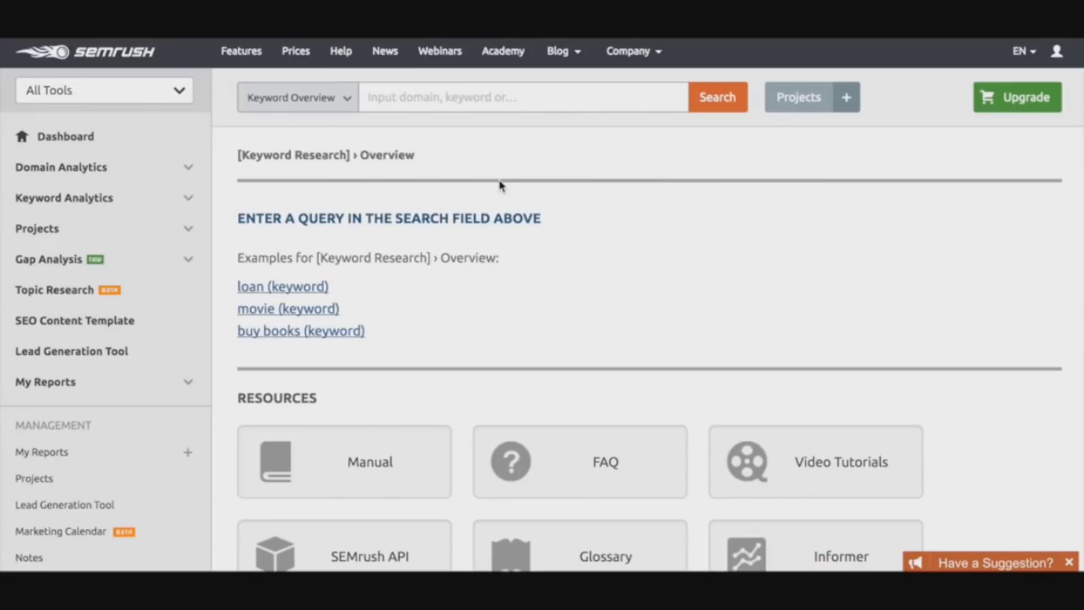
Step: Search the Keyword Overview for 'online marketing'
click(403, 96)
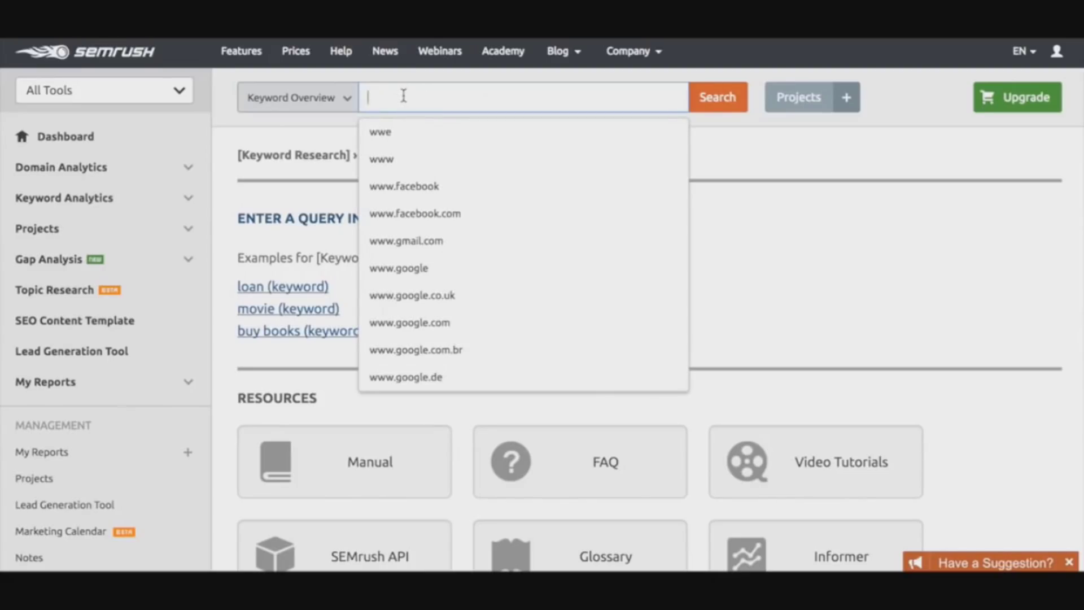
text(onl)
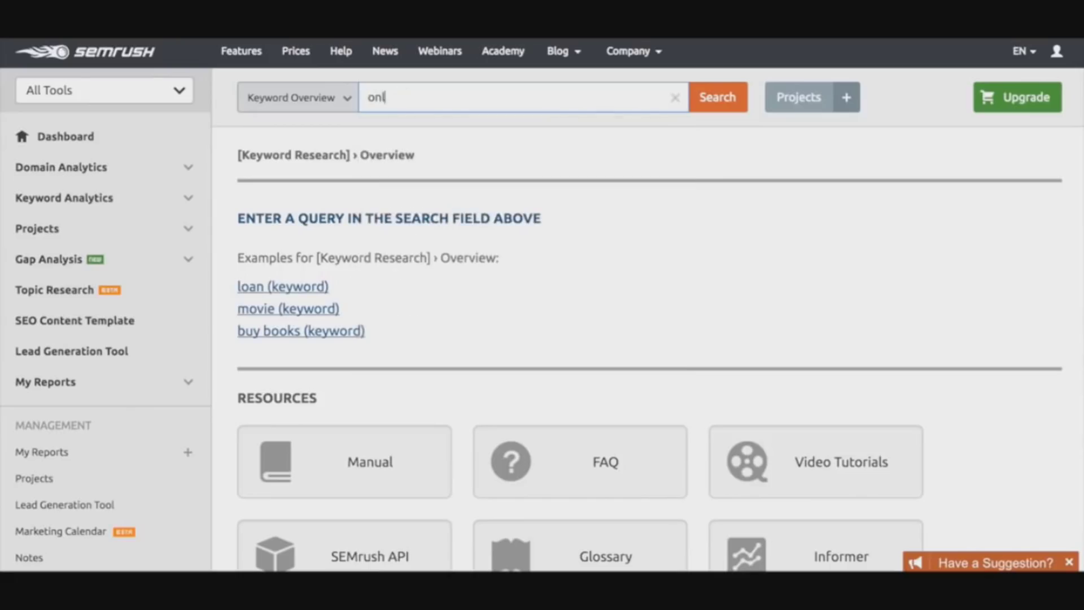
text(ine marketing)
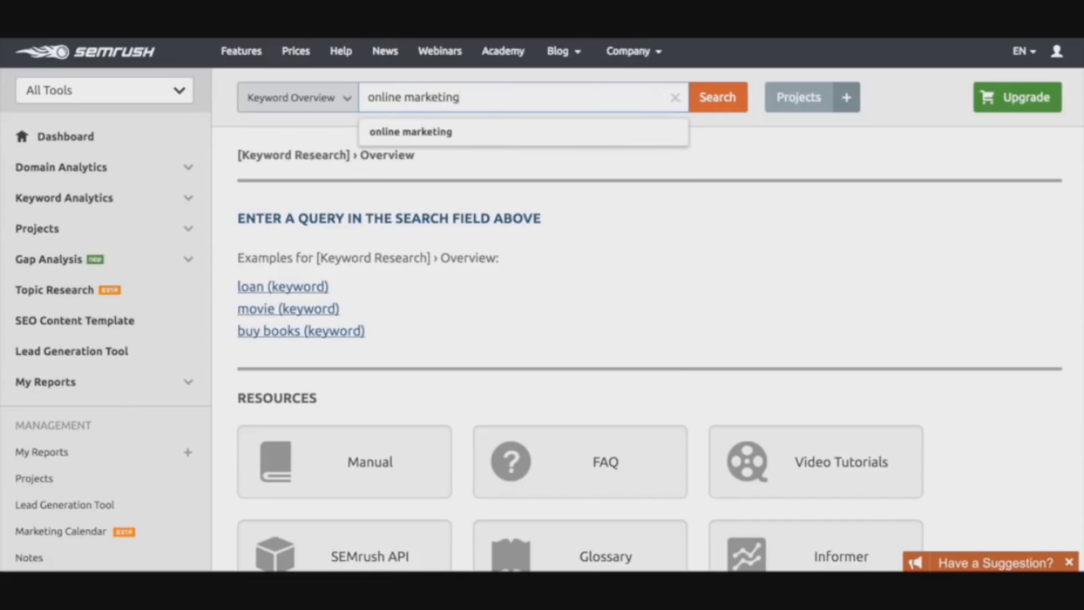
key(Return)
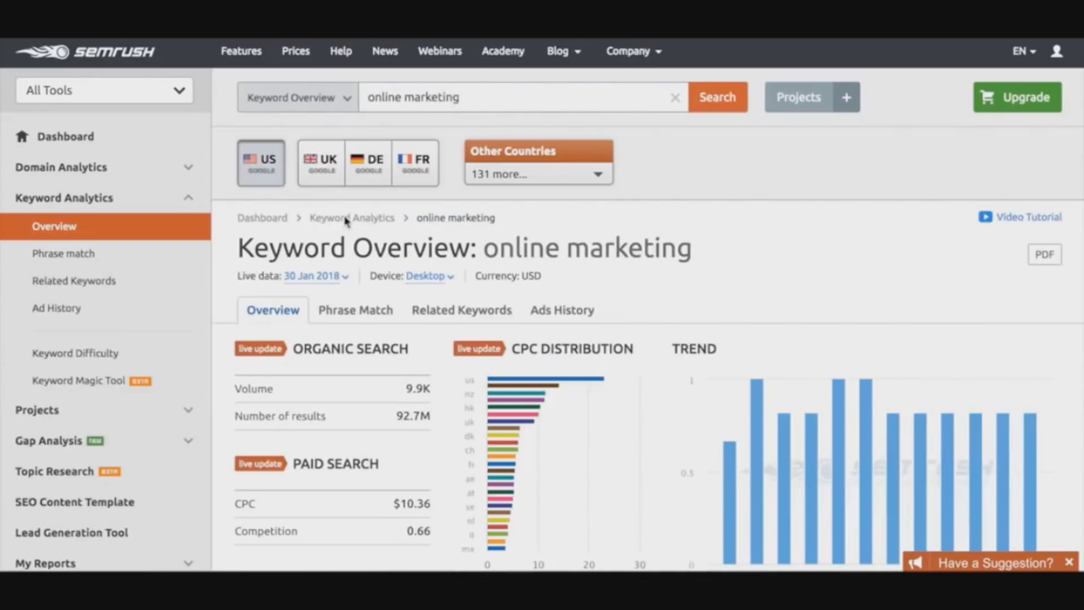
Step: Scroll through the 'online marketing' results, highlighting the CPC heading along the way
scroll(270, 231, down, 2)
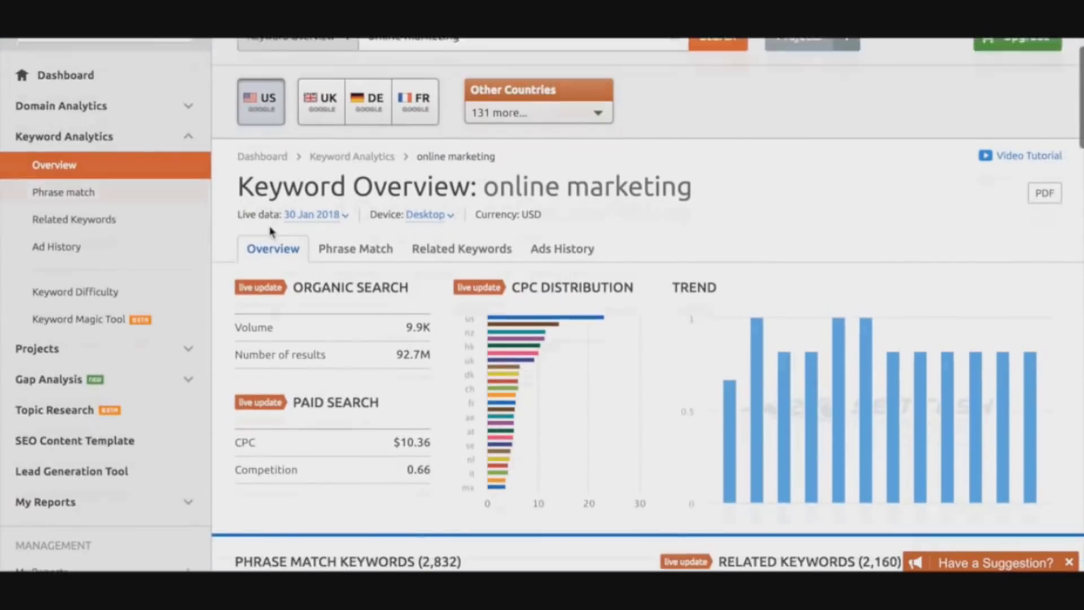
scroll(271, 231, up, 3)
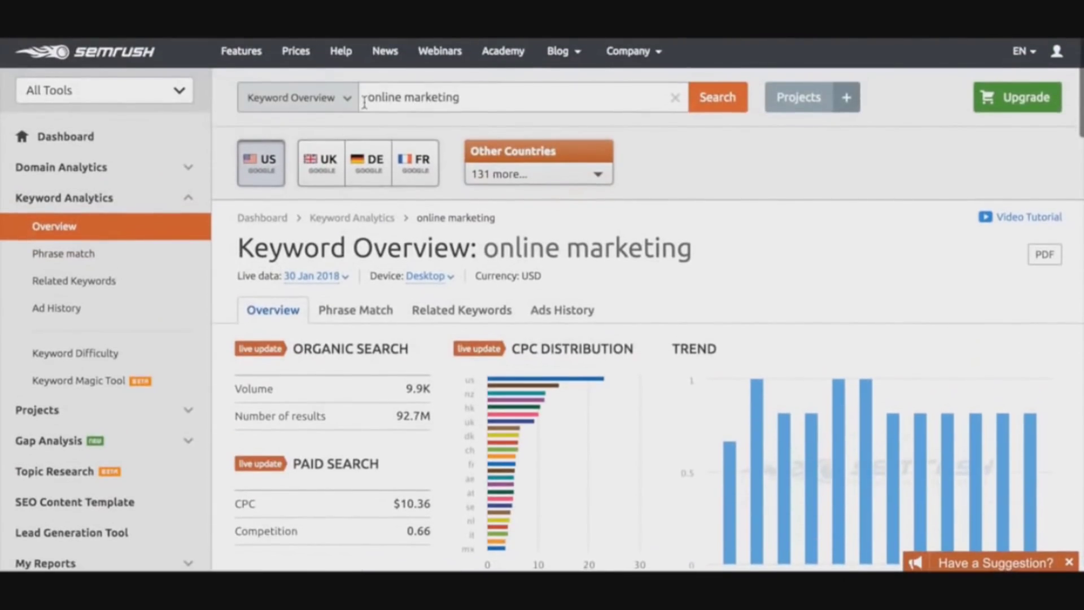
drag(364, 103, 472, 102)
click(224, 235)
scroll(223, 235, down, 2)
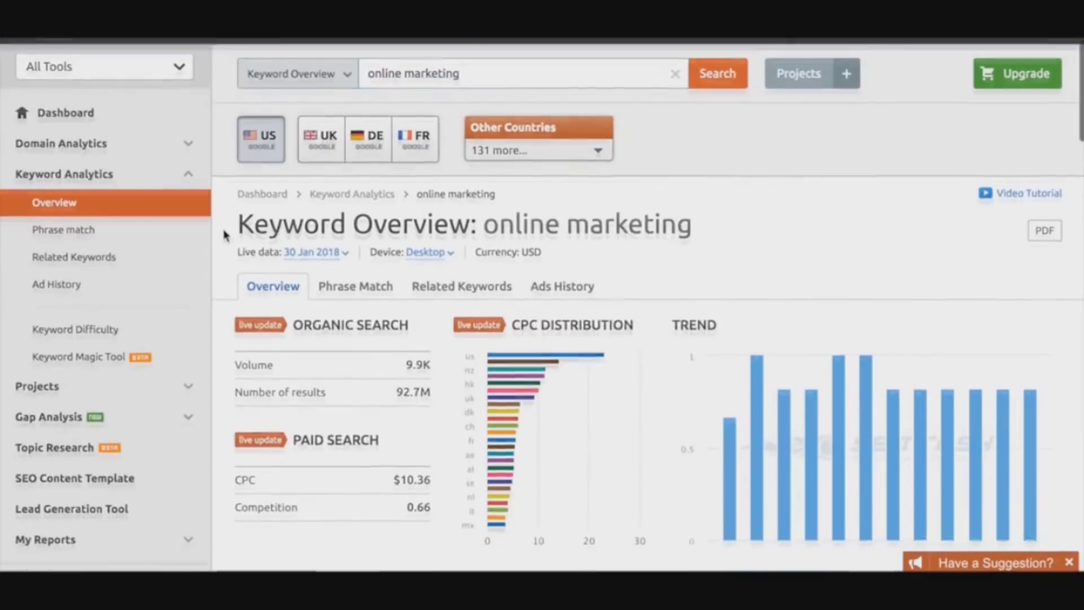
scroll(223, 235, down, 2)
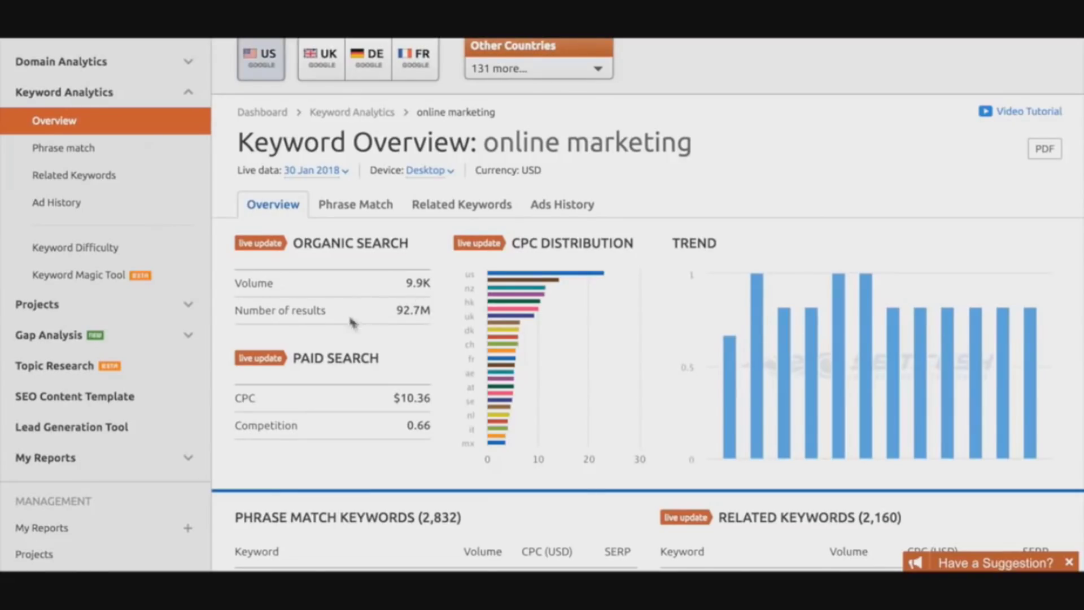
scroll(398, 305, down, 1)
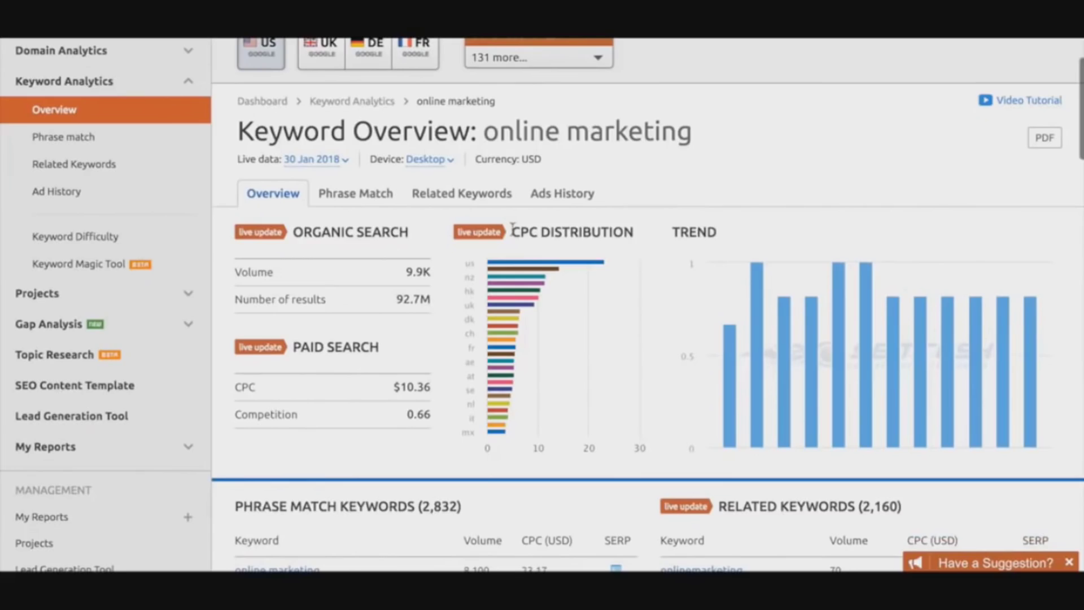
drag(513, 228, 536, 236)
click(658, 230)
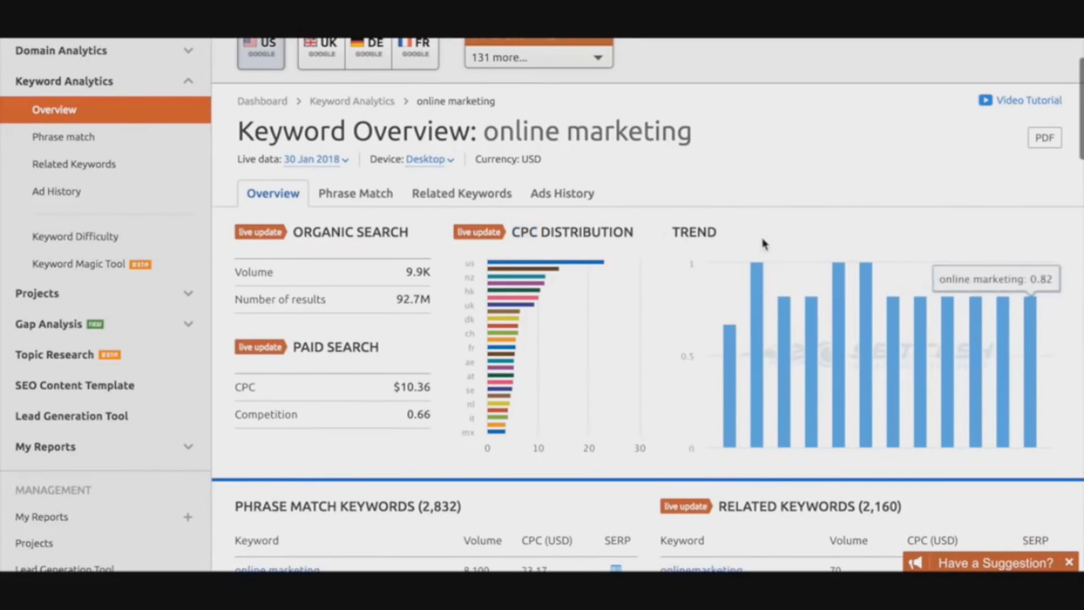
scroll(765, 242, down, 3)
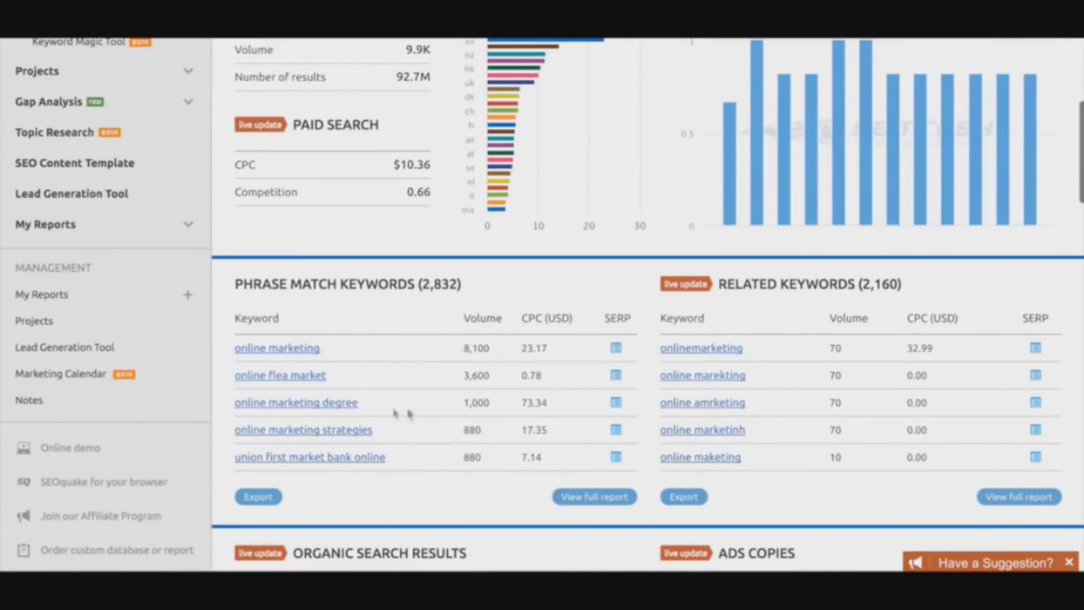
scroll(435, 324, down, 1)
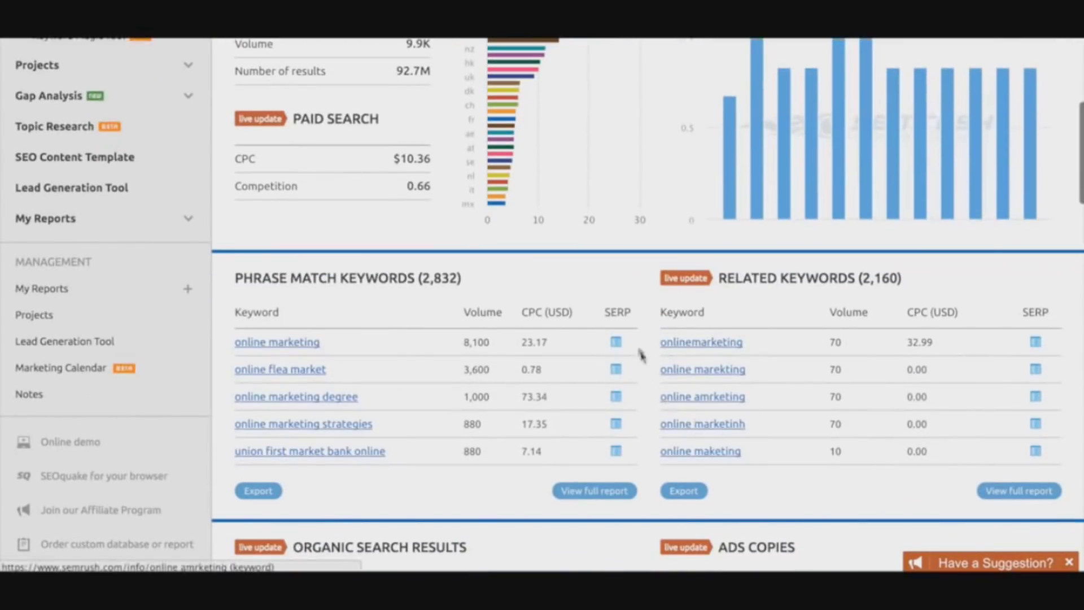
scroll(535, 266, down, 6)
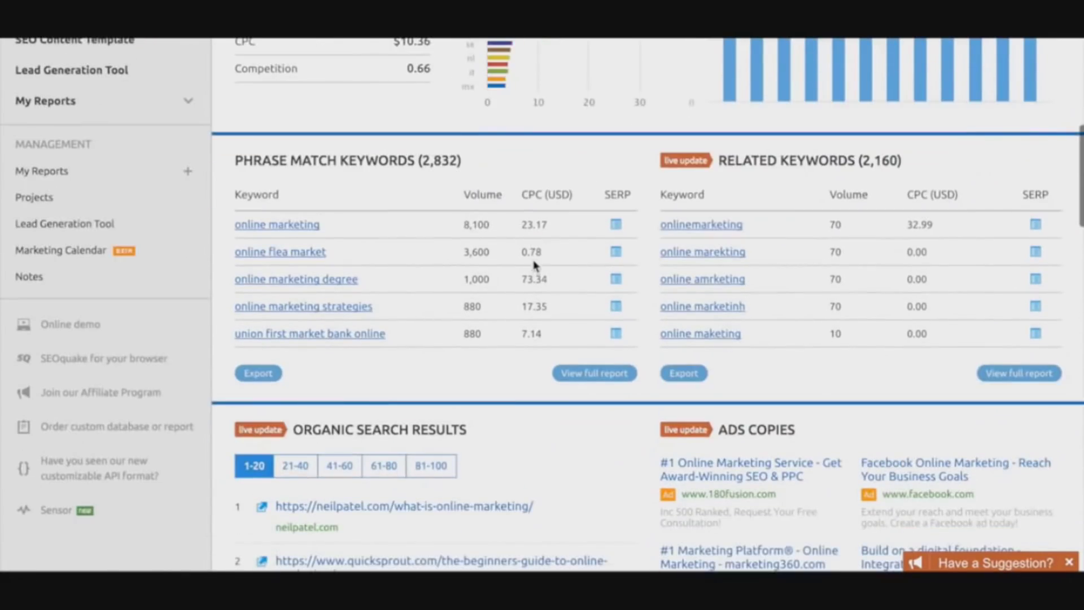
scroll(555, 316, up, 1)
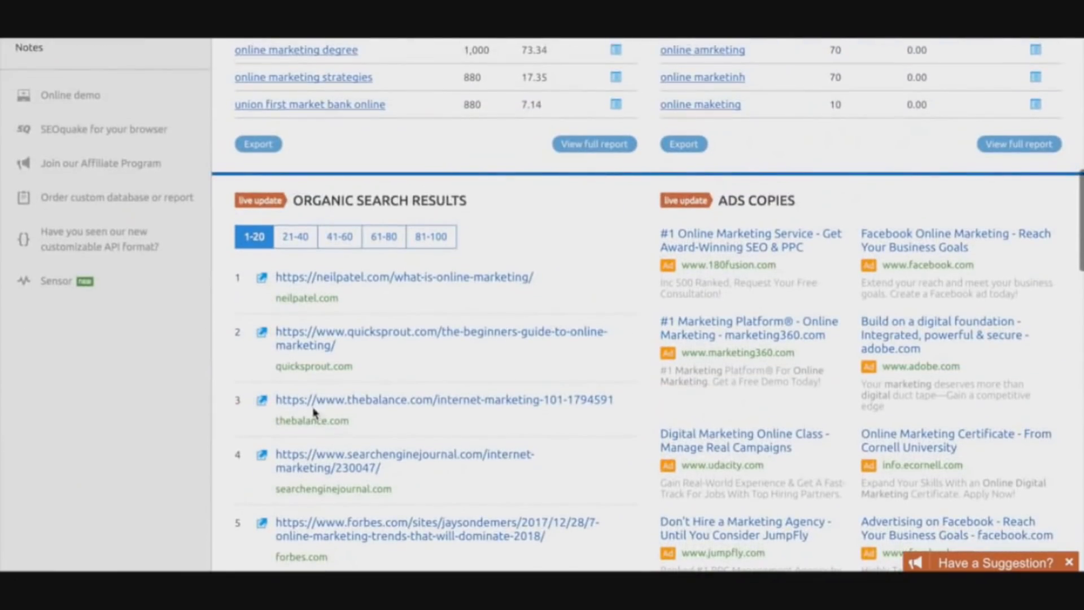
scroll(197, 373, down, 1)
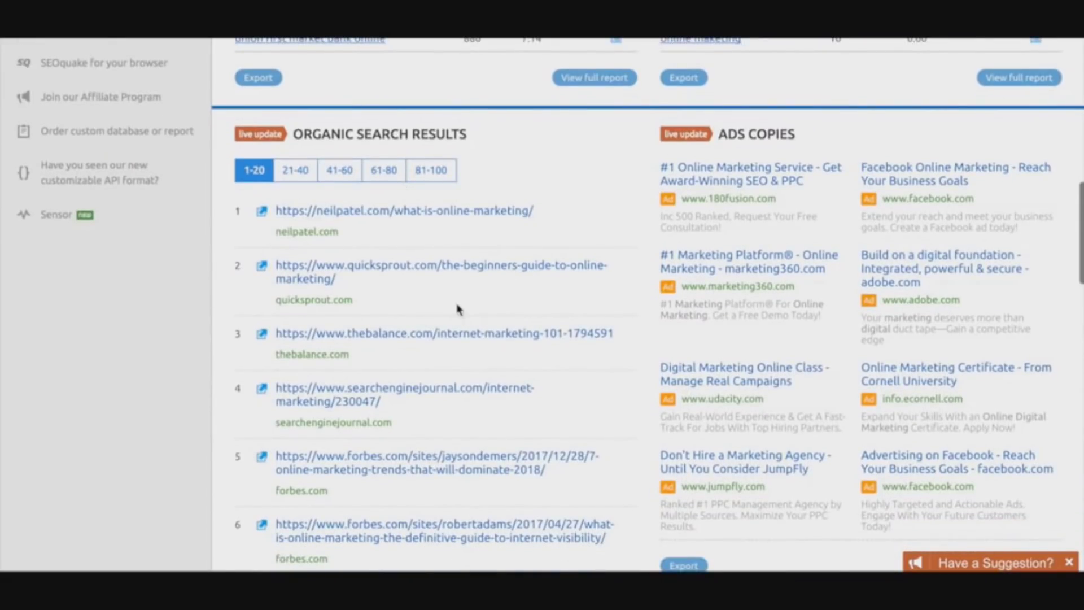
scroll(483, 302, down, 1)
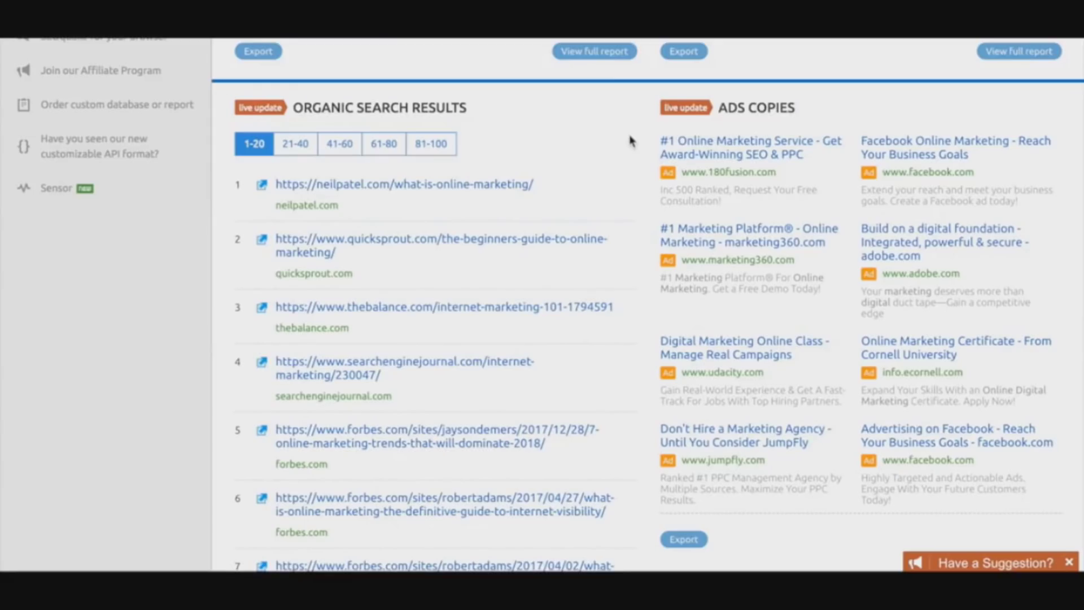
scroll(631, 141, down, 6)
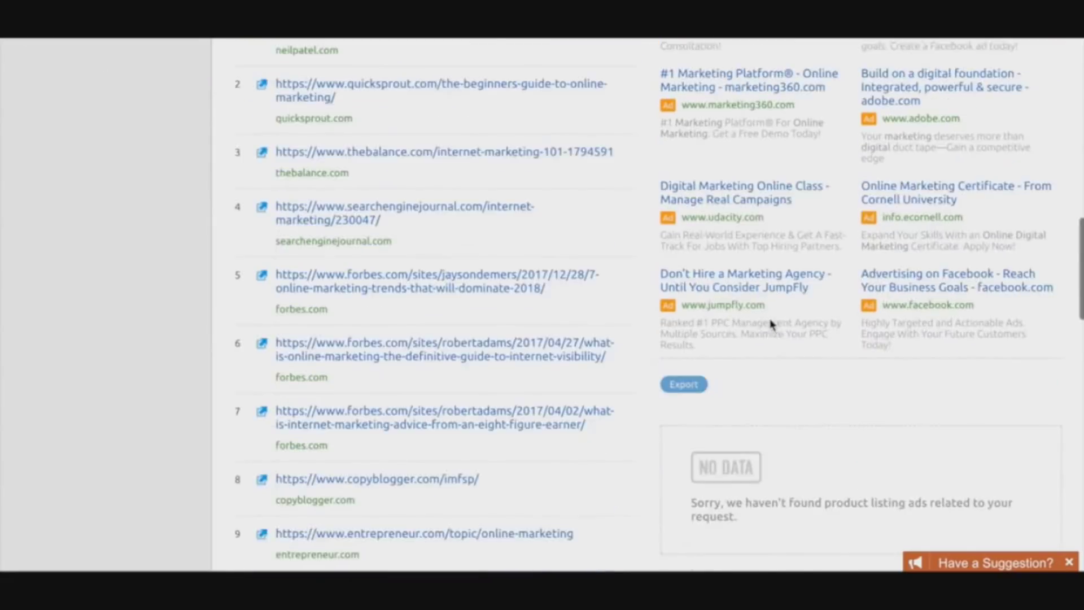
scroll(33, 330, down, 5)
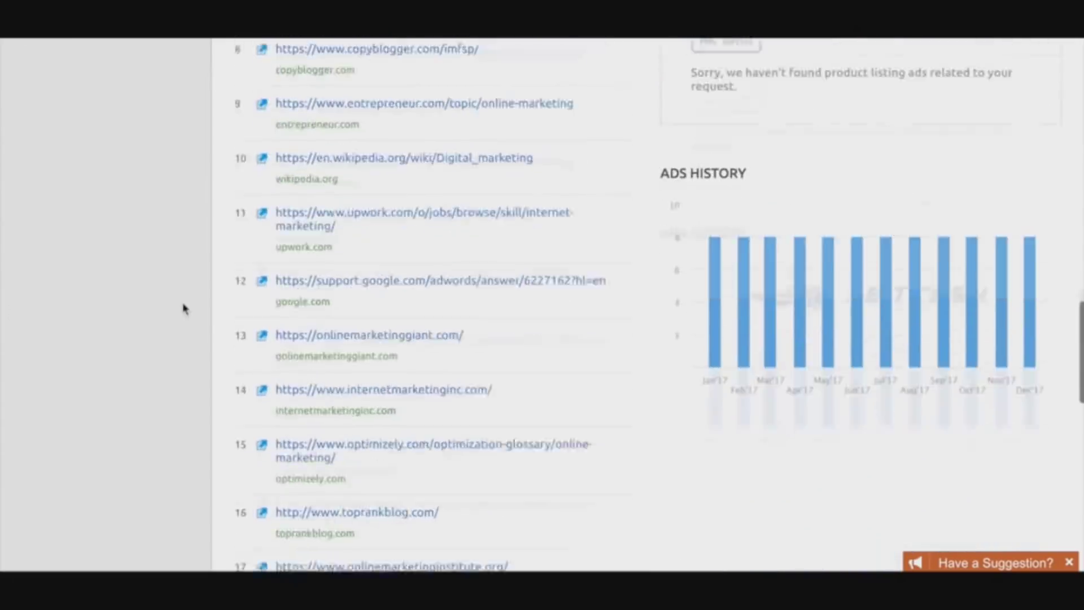
mouse_move(762, 283)
scroll(767, 436, down, 7)
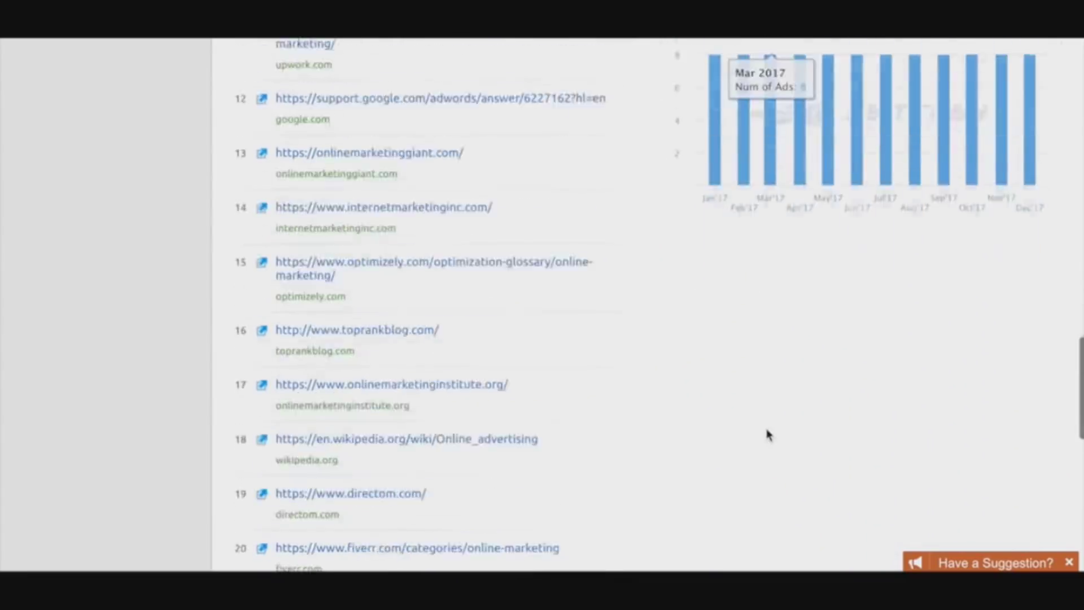
scroll(467, 392, up, 20)
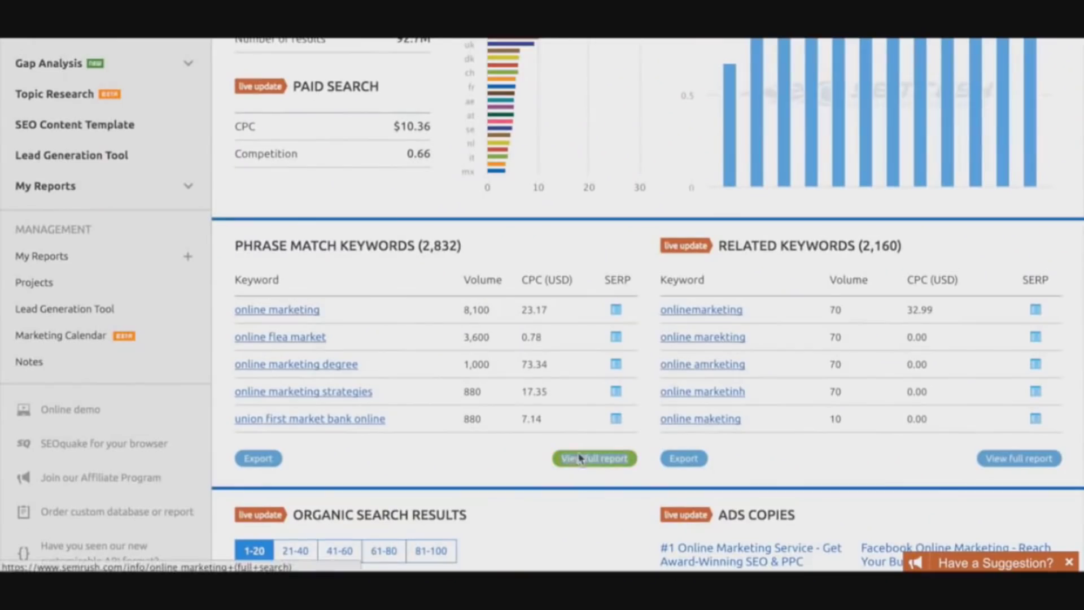
Step: Open the full Phrase Match Keywords report for 'online marketing' in a new tab
right_click(597, 459)
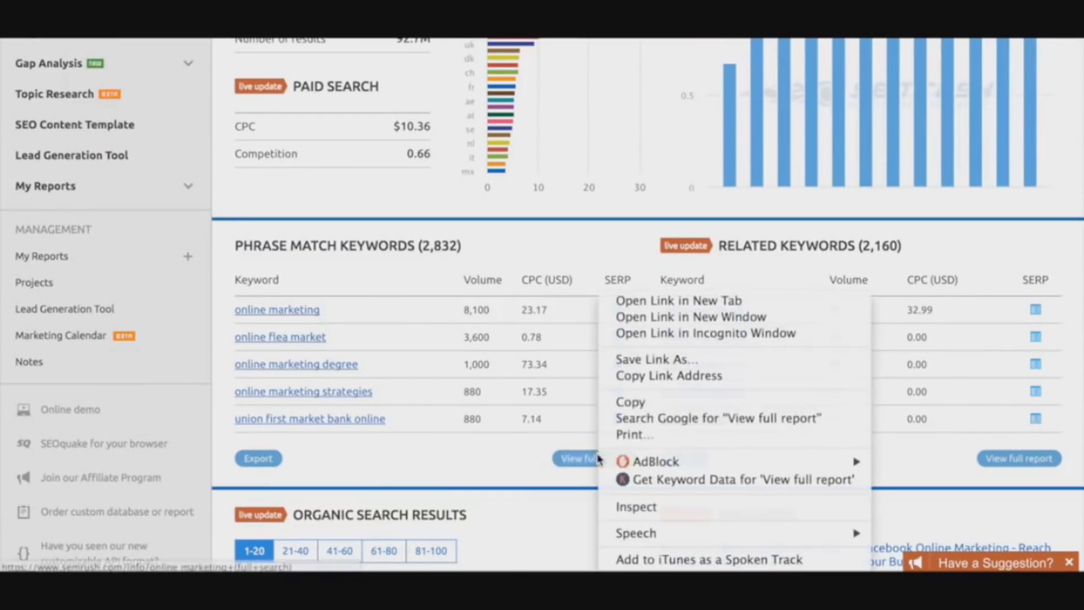
click(643, 309)
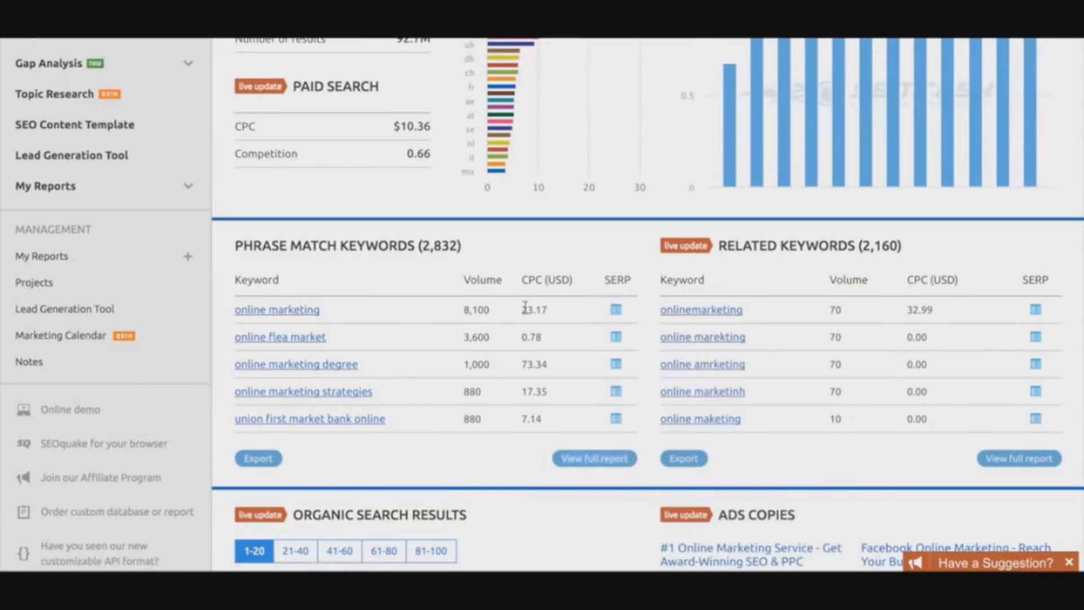
key(ctrl+Tab)
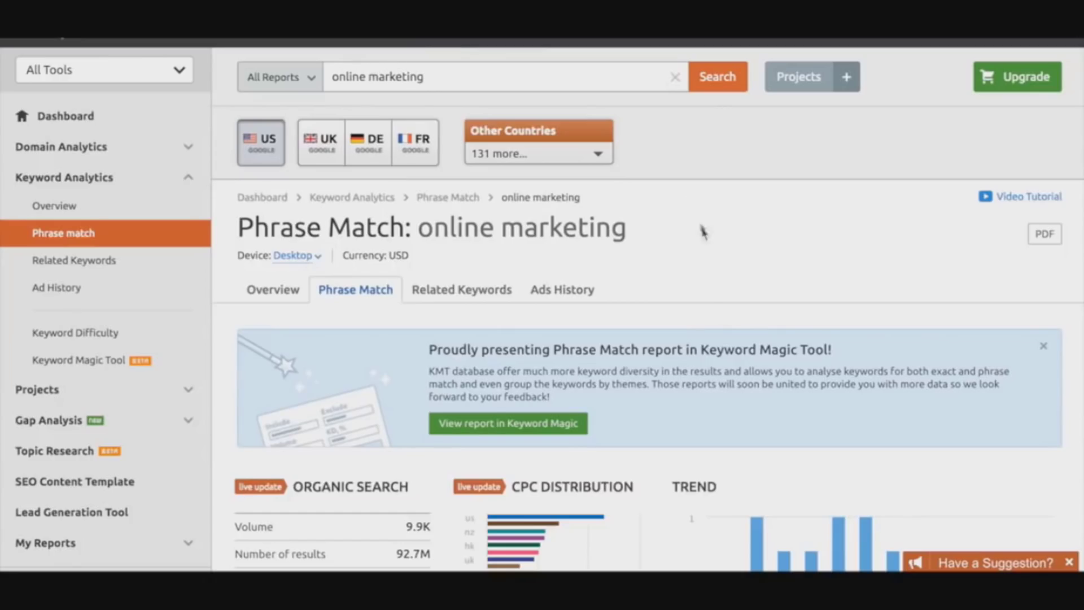
Step: Scroll down through the 2,832 phrase-match keywords and back up
scroll(658, 220, down, 2)
scroll(658, 220, down, 2)
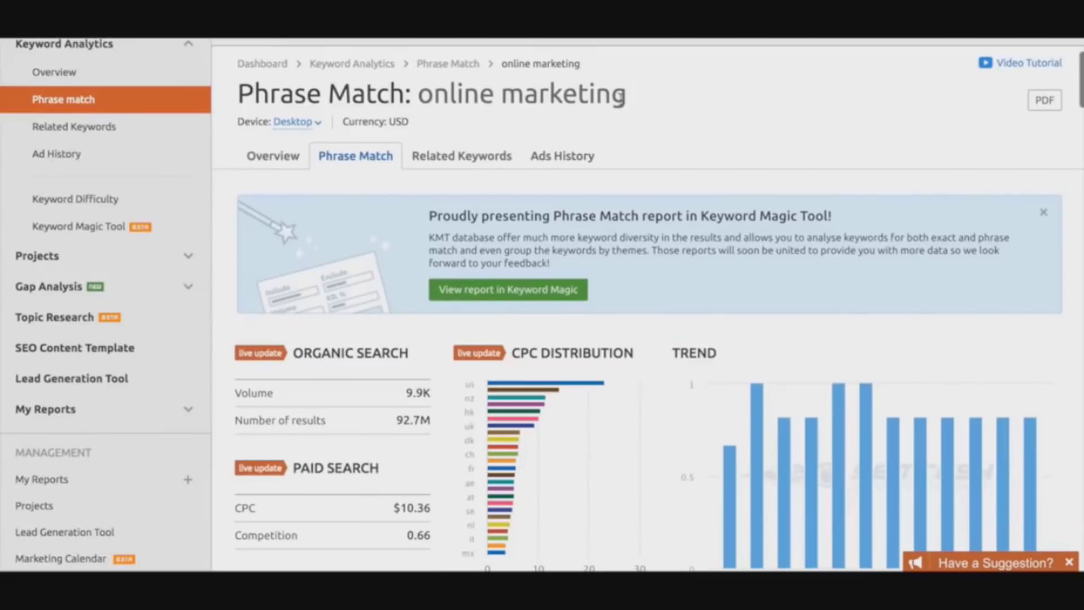
scroll(622, 104, down, 3)
scroll(622, 104, down, 3)
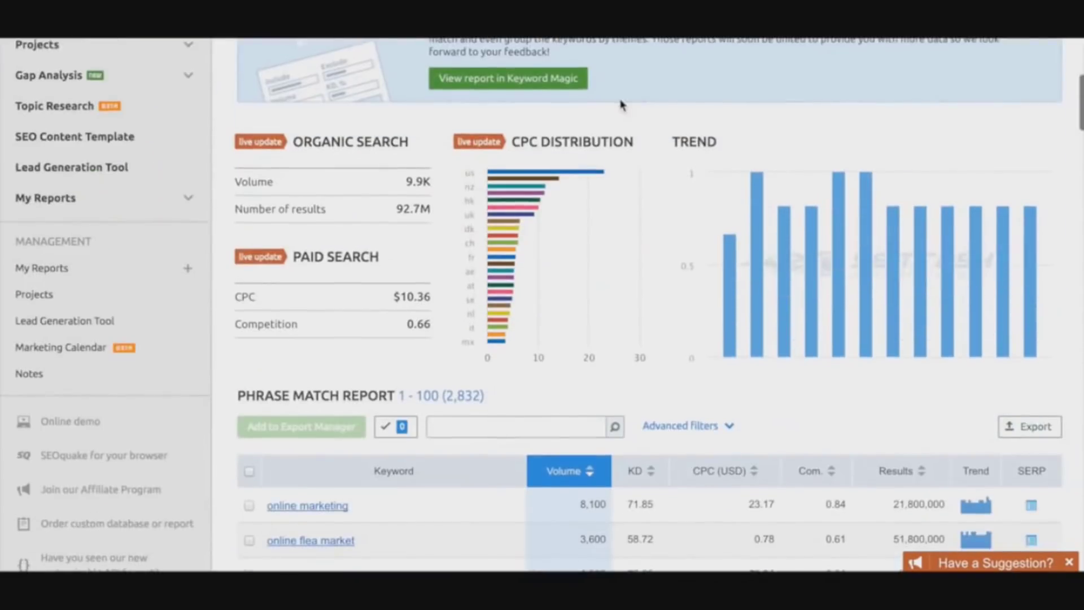
scroll(621, 104, down, 1)
scroll(398, 373, down, 2)
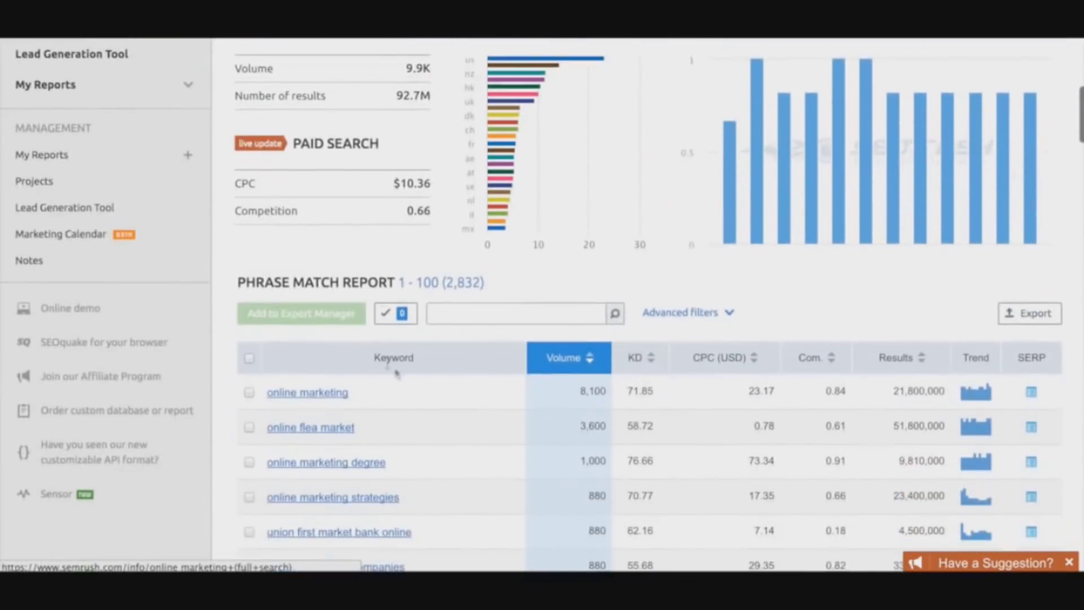
scroll(449, 404, down, 1)
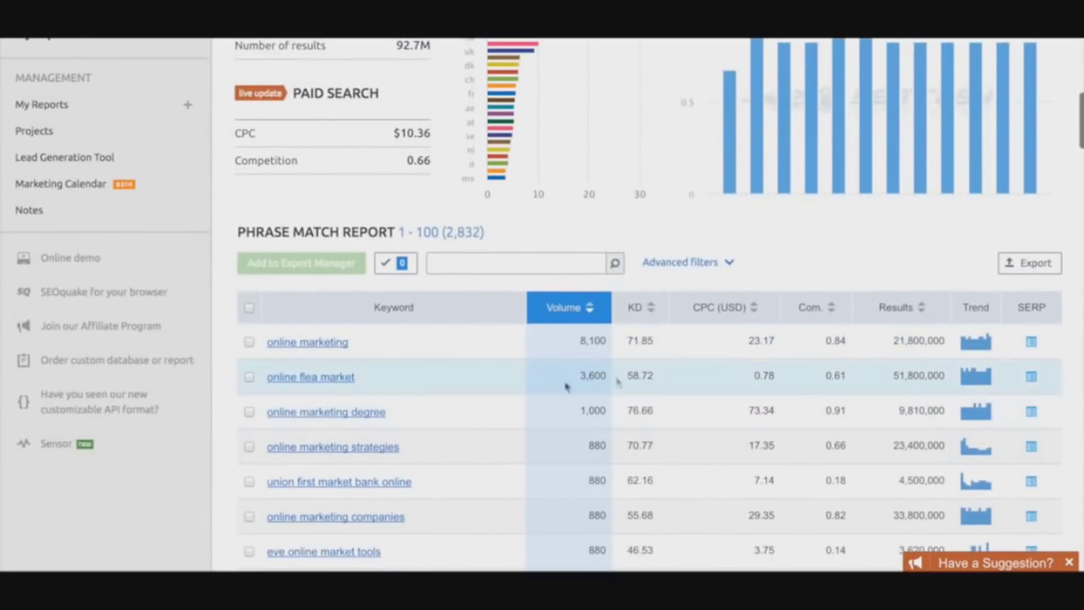
scroll(847, 389, up, 4)
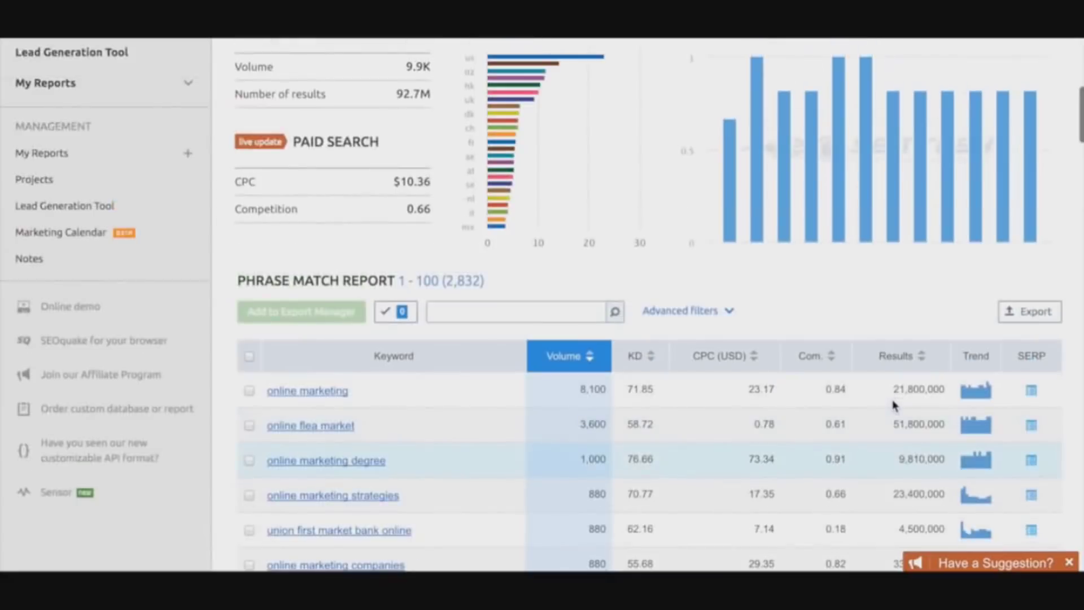
scroll(661, 265, up, 2)
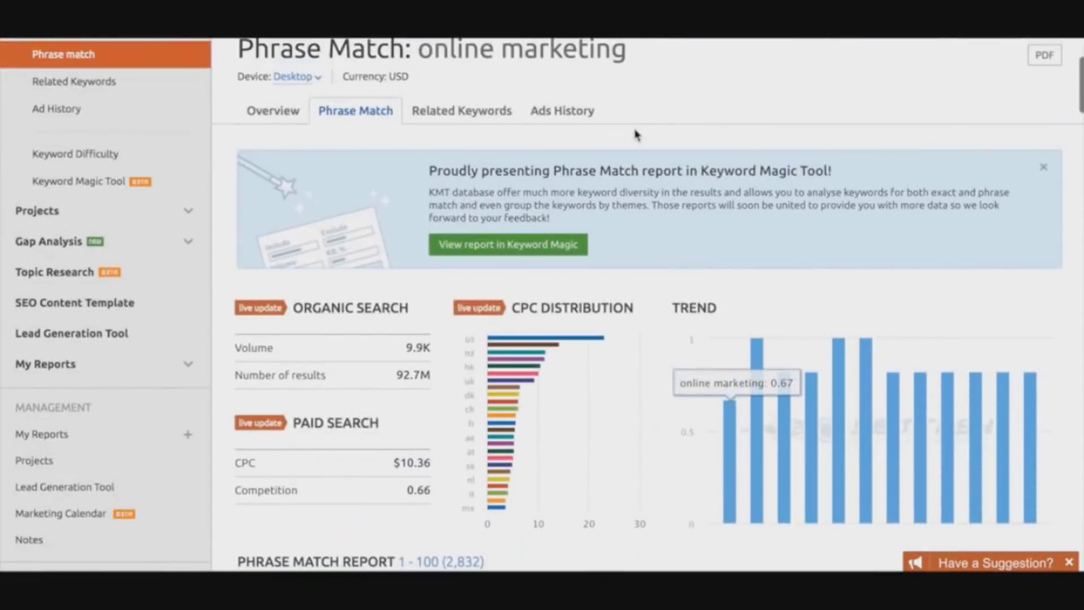
scroll(637, 137, up, 2)
click(487, 182)
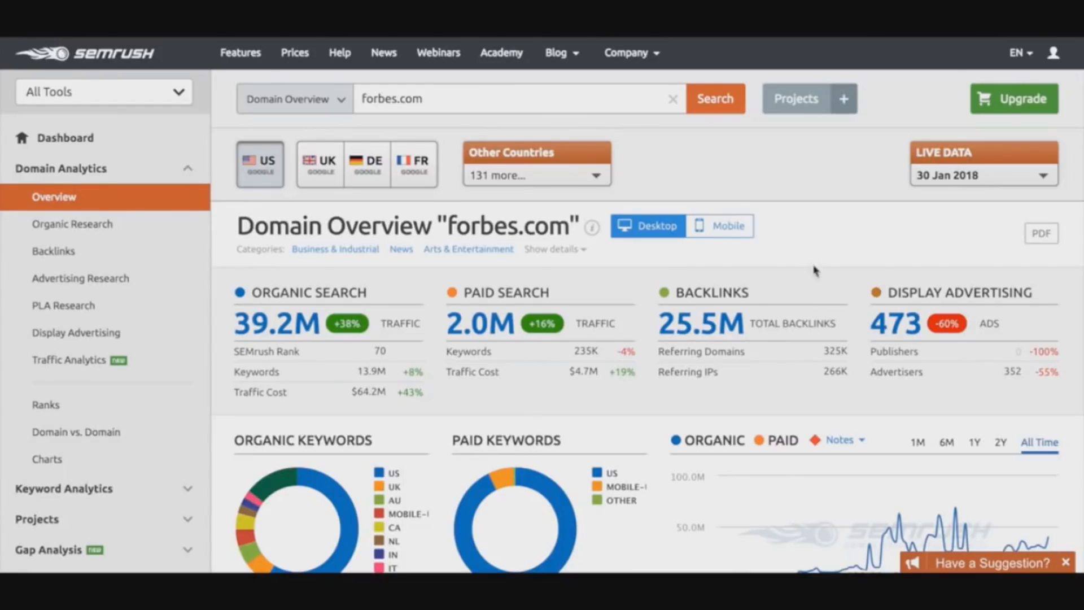
drag(636, 285, 704, 300)
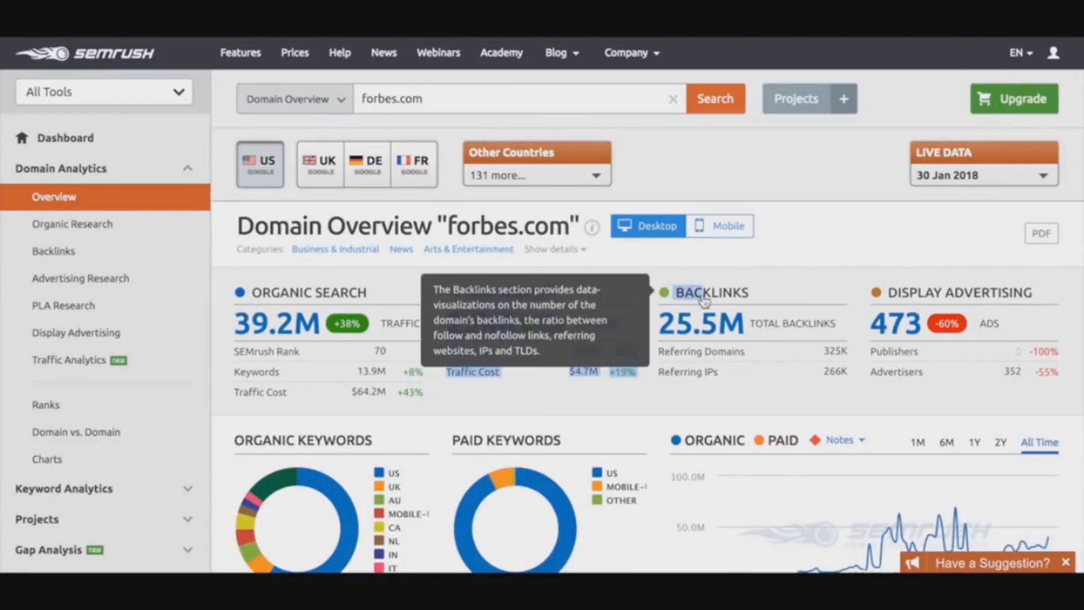
click(769, 393)
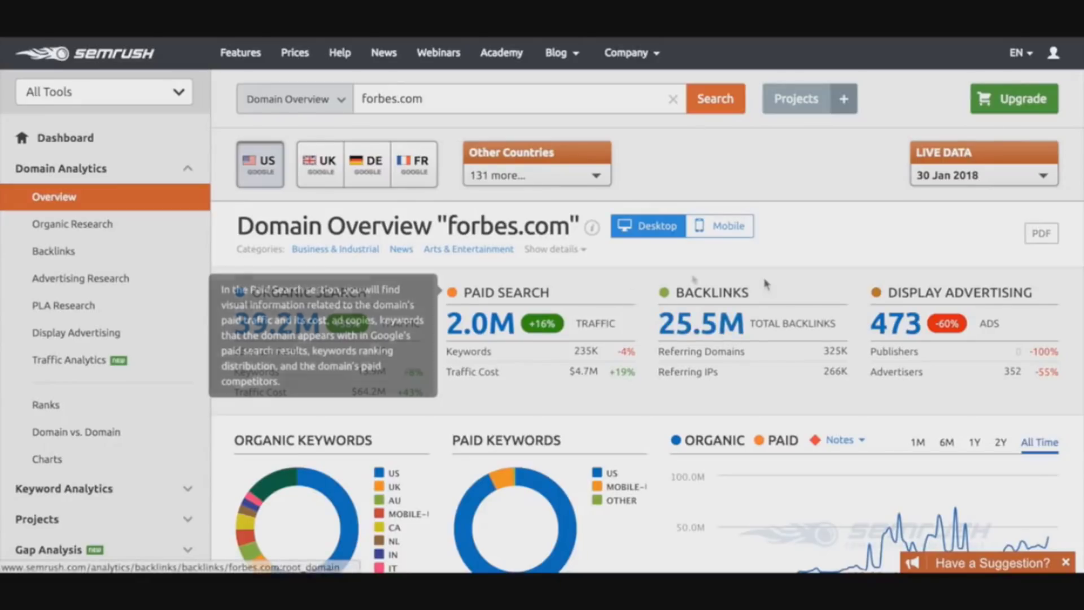
scroll(734, 282, down, 1)
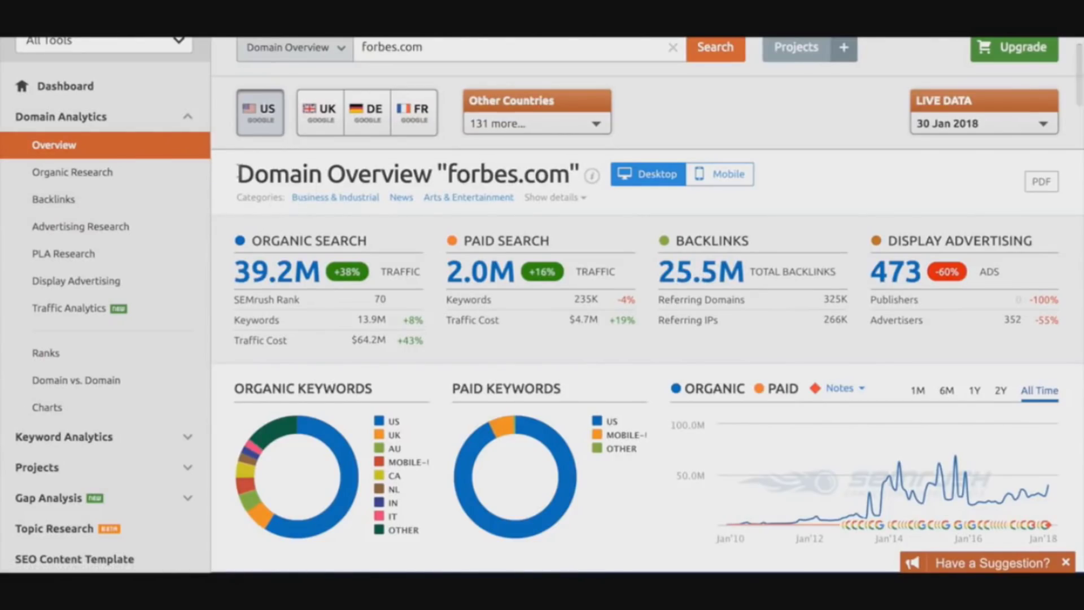
scroll(257, 360, down, 3)
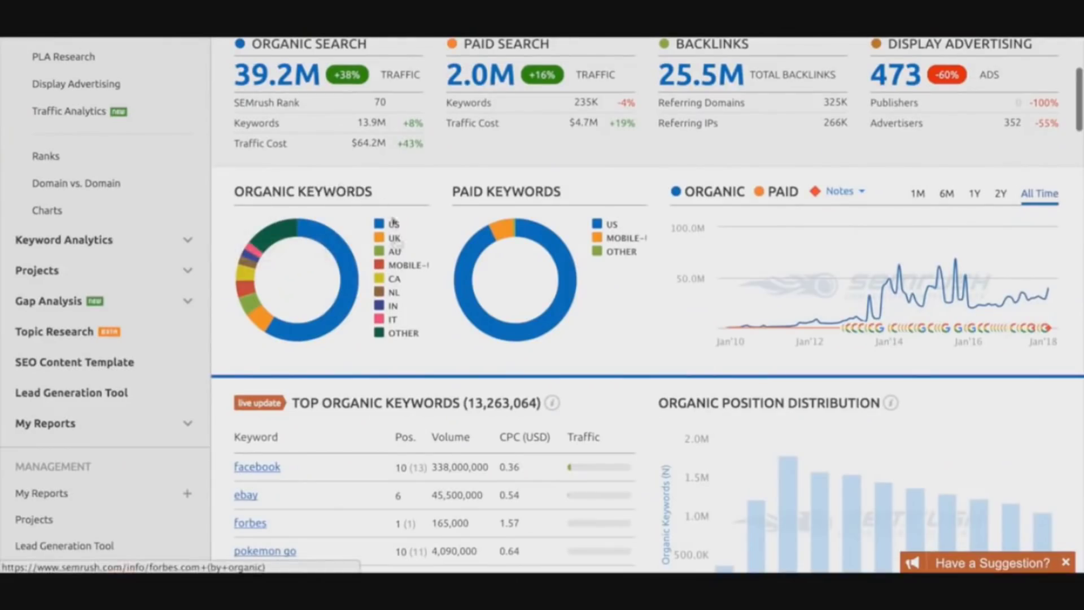
mouse_move(350, 271)
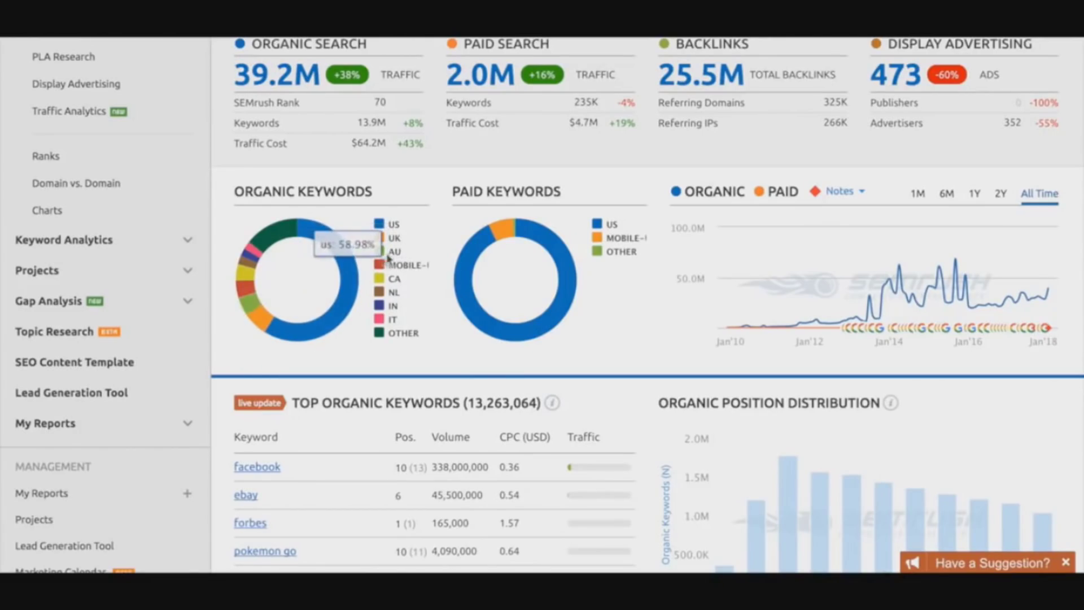
scroll(509, 254, down, 1)
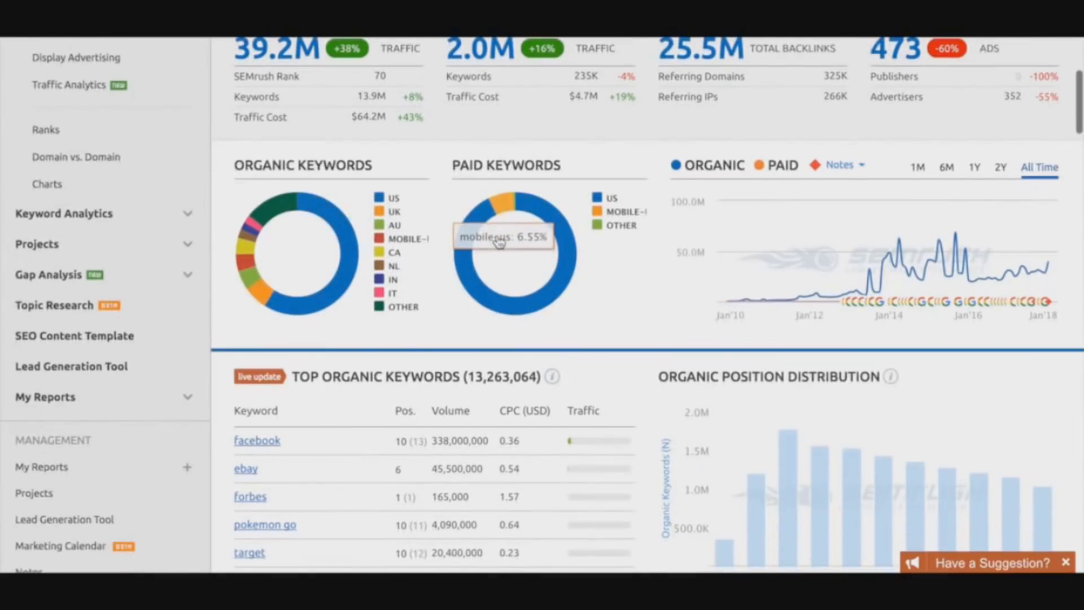
scroll(553, 249, down, 3)
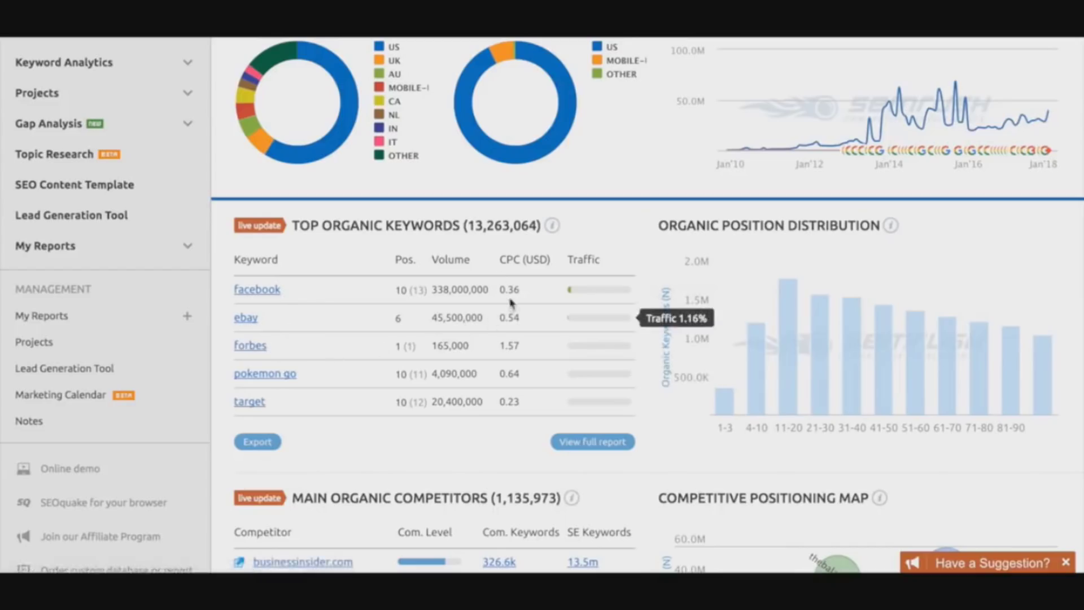
scroll(491, 288, down, 5)
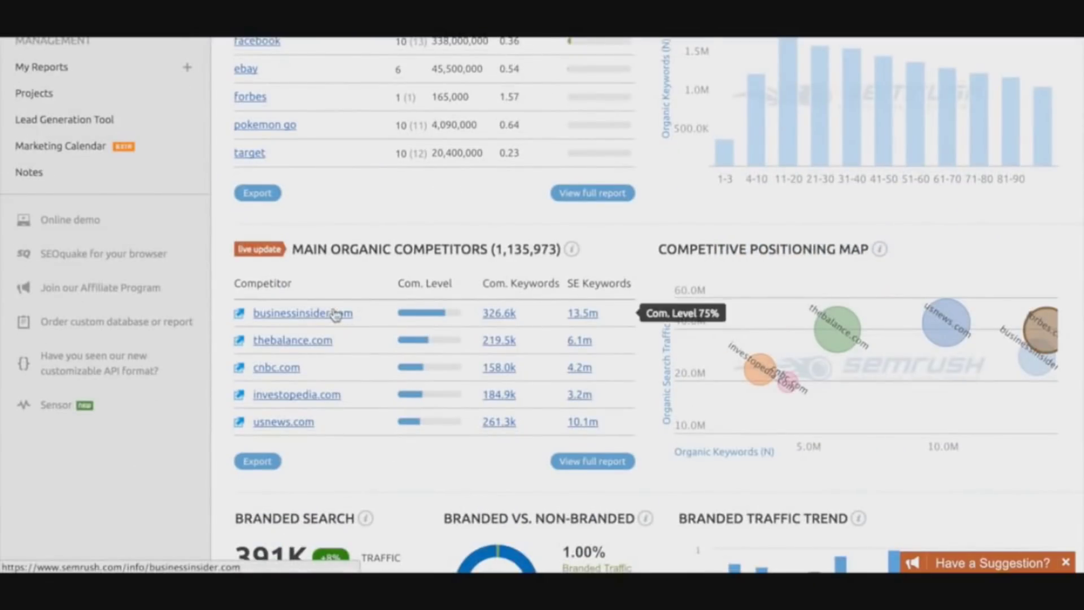
scroll(219, 341, down, 5)
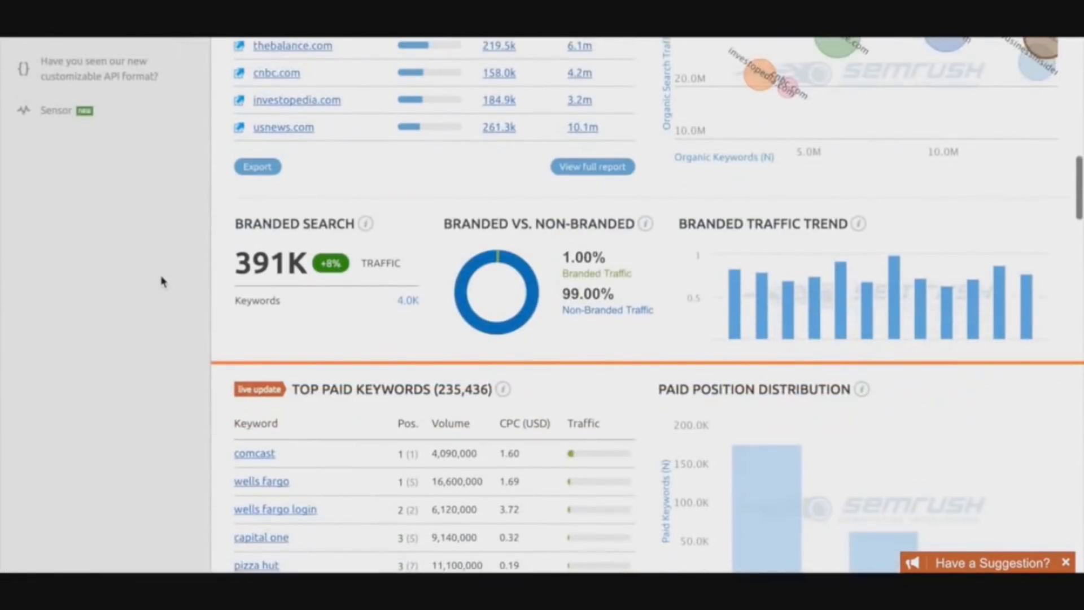
scroll(162, 236, down, 7)
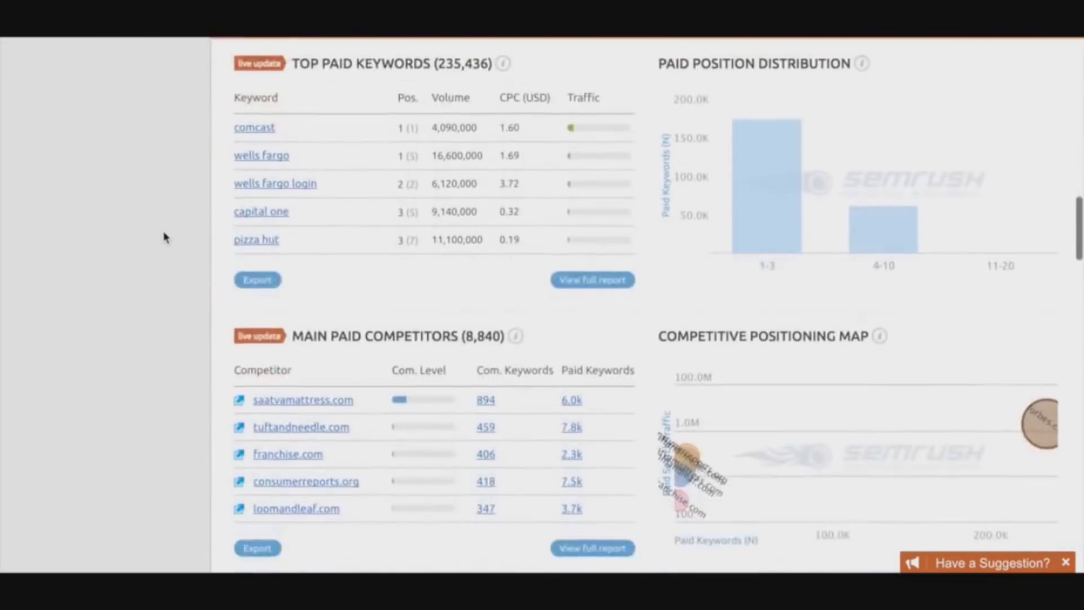
scroll(162, 236, down, 6)
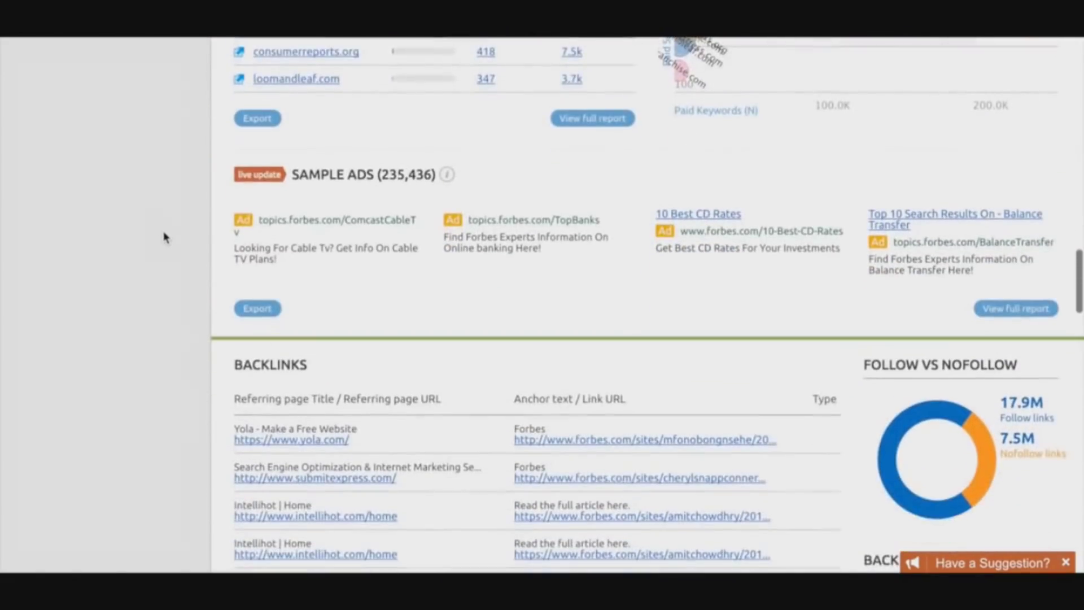
scroll(164, 237, down, 1)
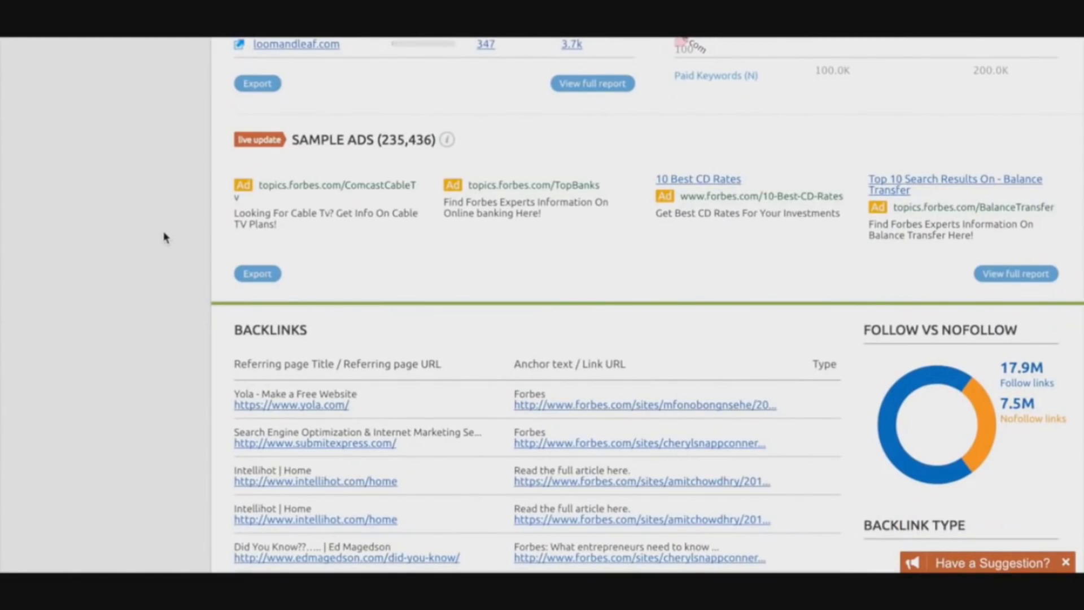
scroll(162, 235, up, 6)
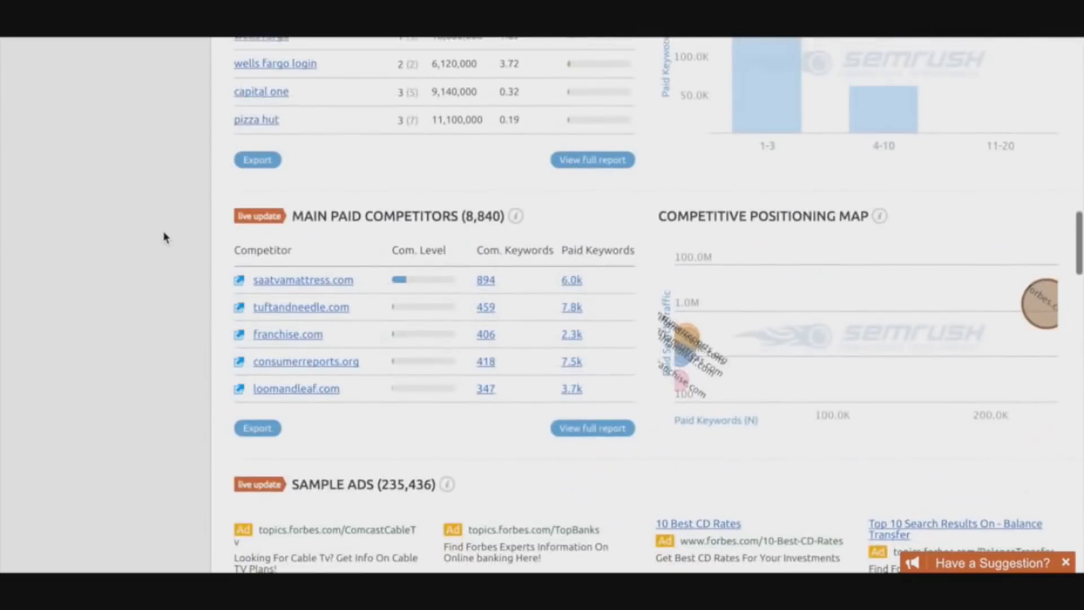
scroll(163, 240, up, 10)
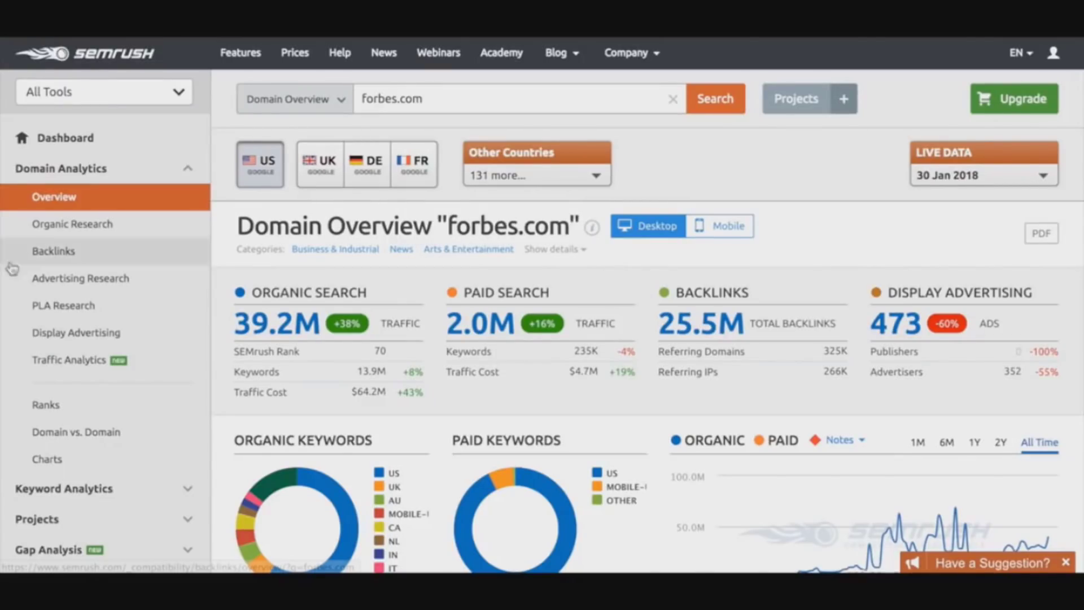
Step: Open Organic Research for forbes.com and scroll down to the Organic Search Positions table
click(100, 226)
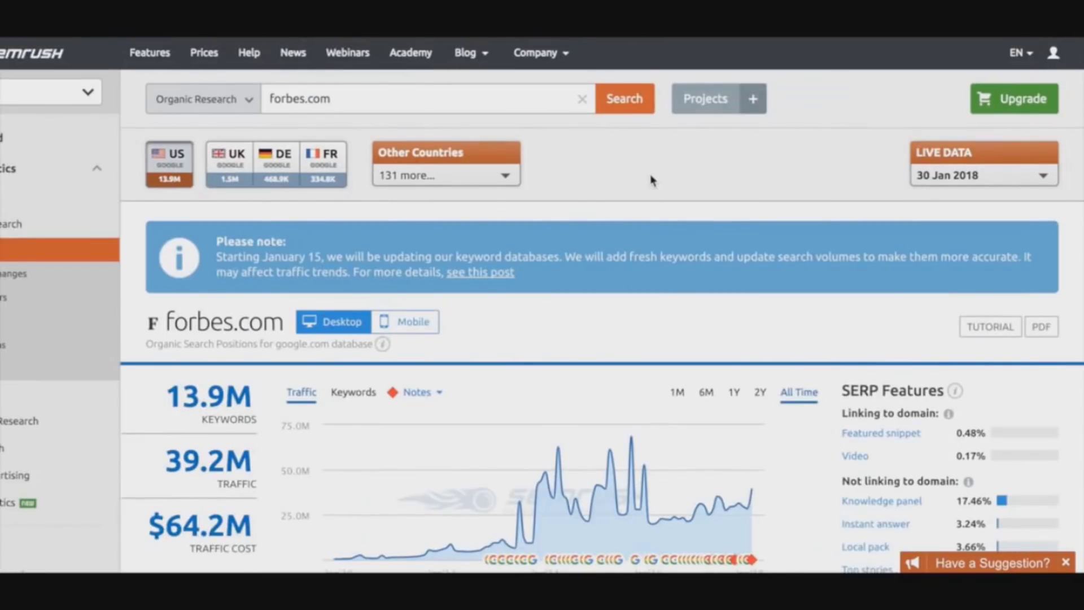
scroll(653, 180, down, 3)
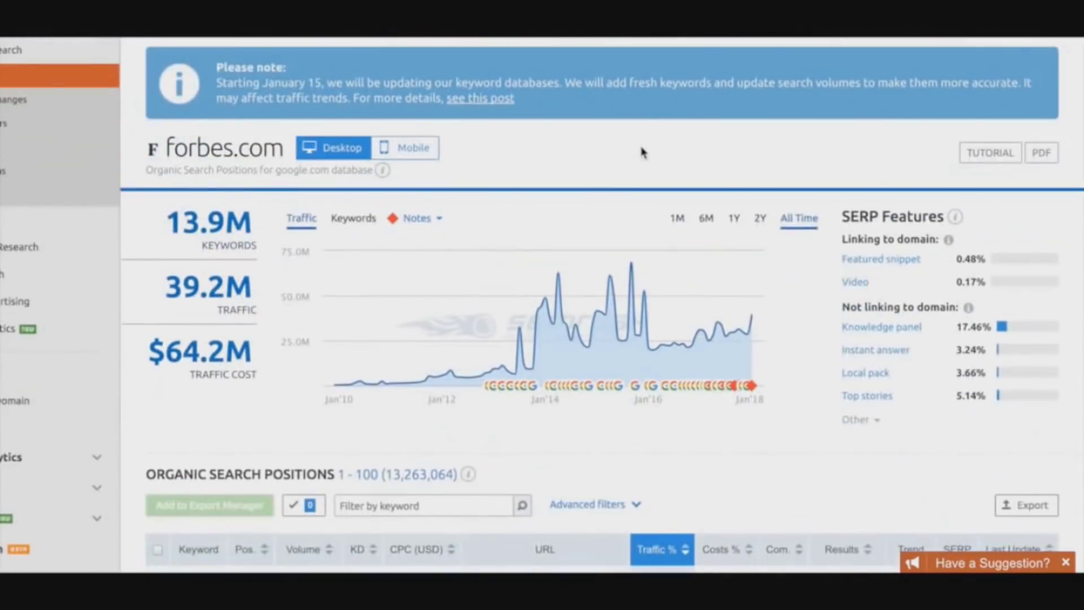
scroll(642, 152, down, 3)
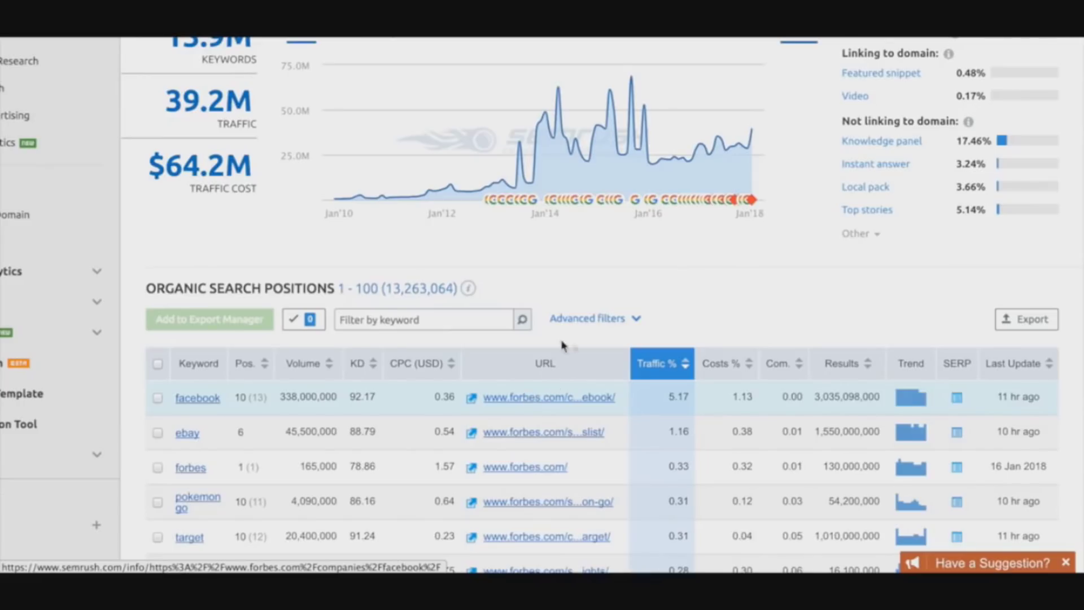
Step: Scroll forbes.com's organic positions and highlight the top keyword rows
scroll(361, 438, down, 1)
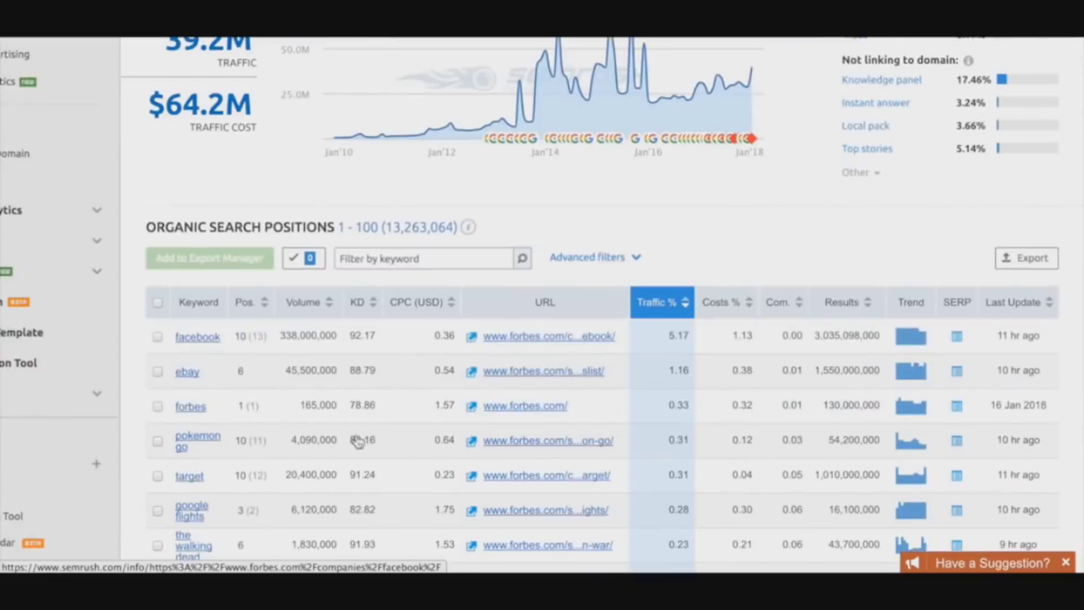
scroll(152, 367, down, 1)
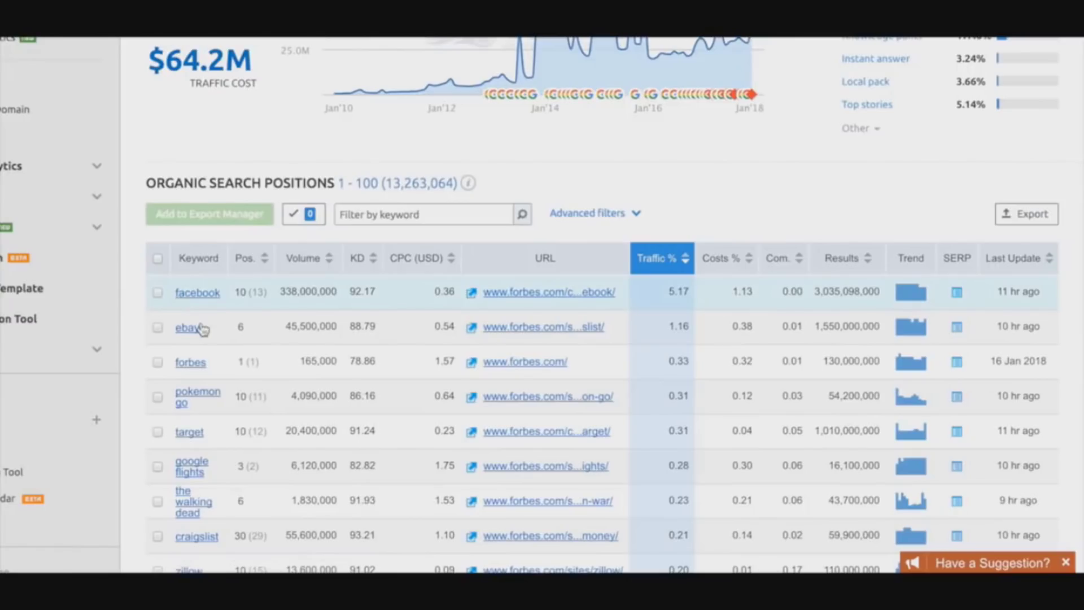
drag(169, 282, 243, 500)
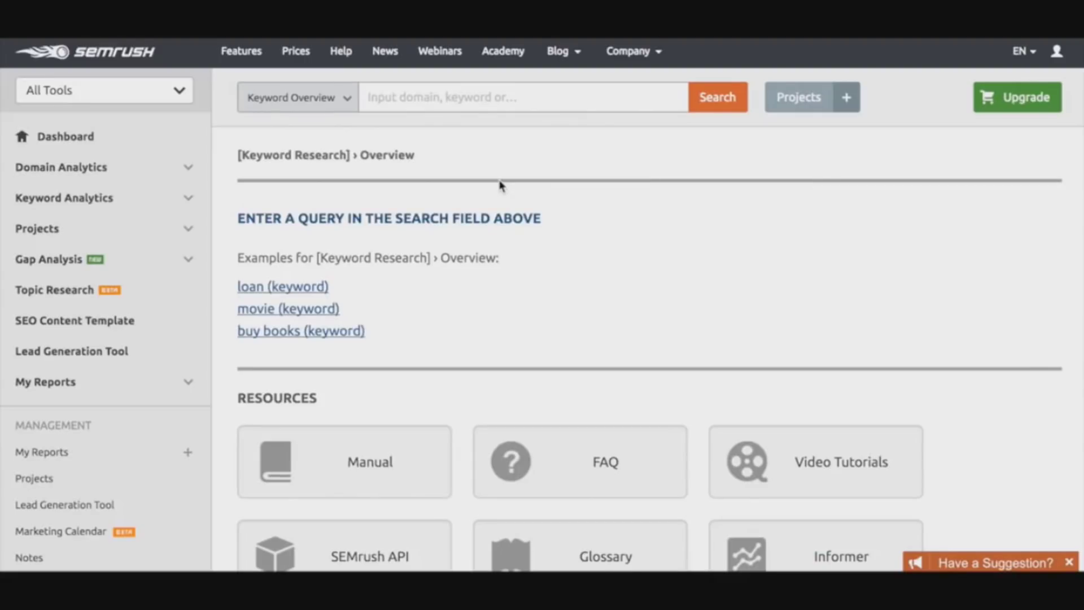
Step: Search the Keyword Overview again for 'online marketing'
click(403, 96)
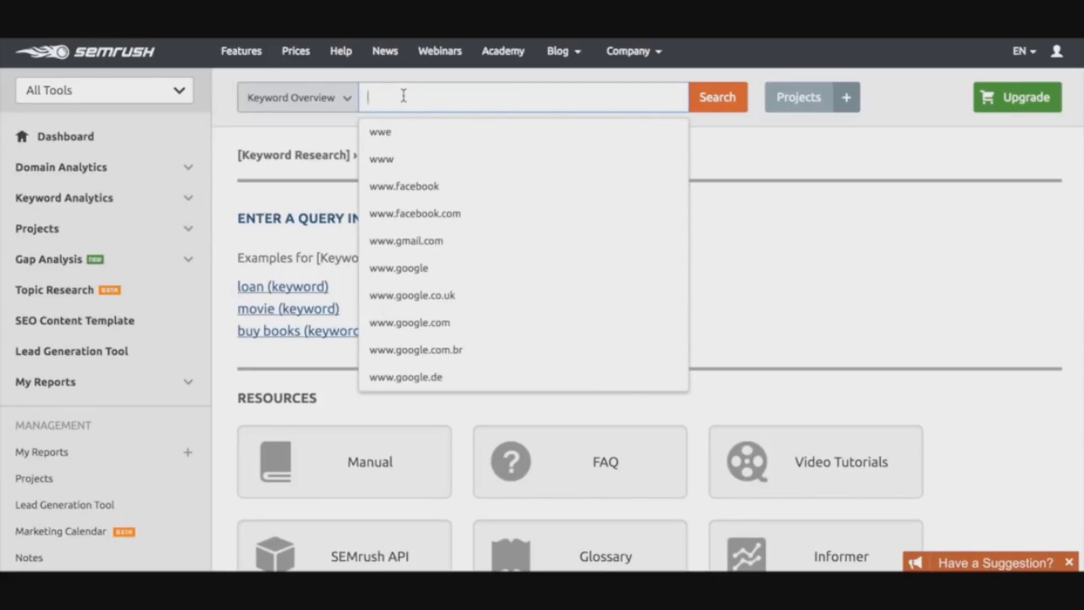
text(onl)
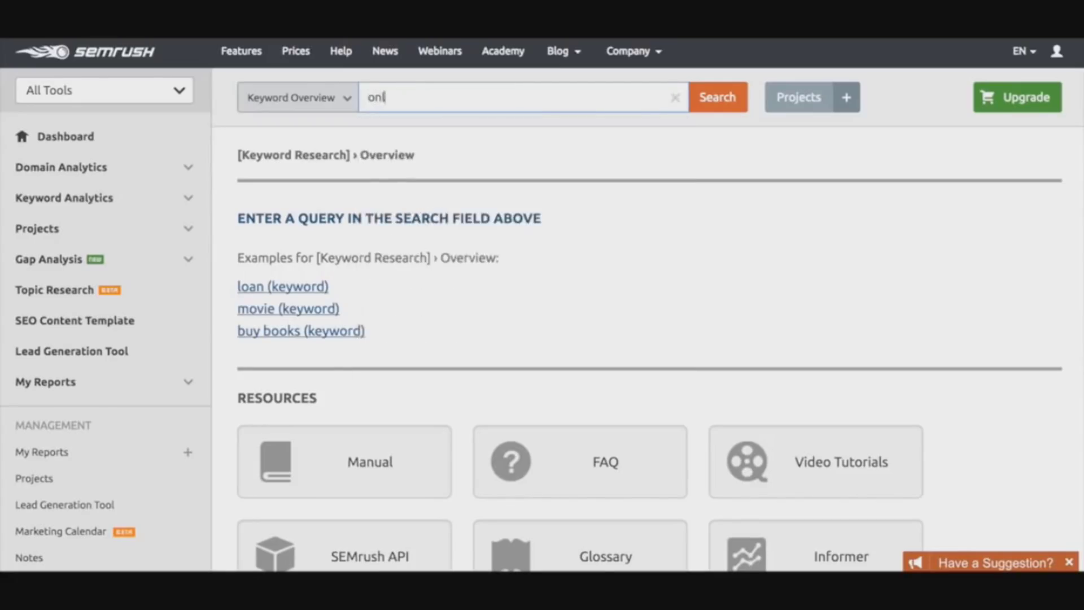
text(ine marketing)
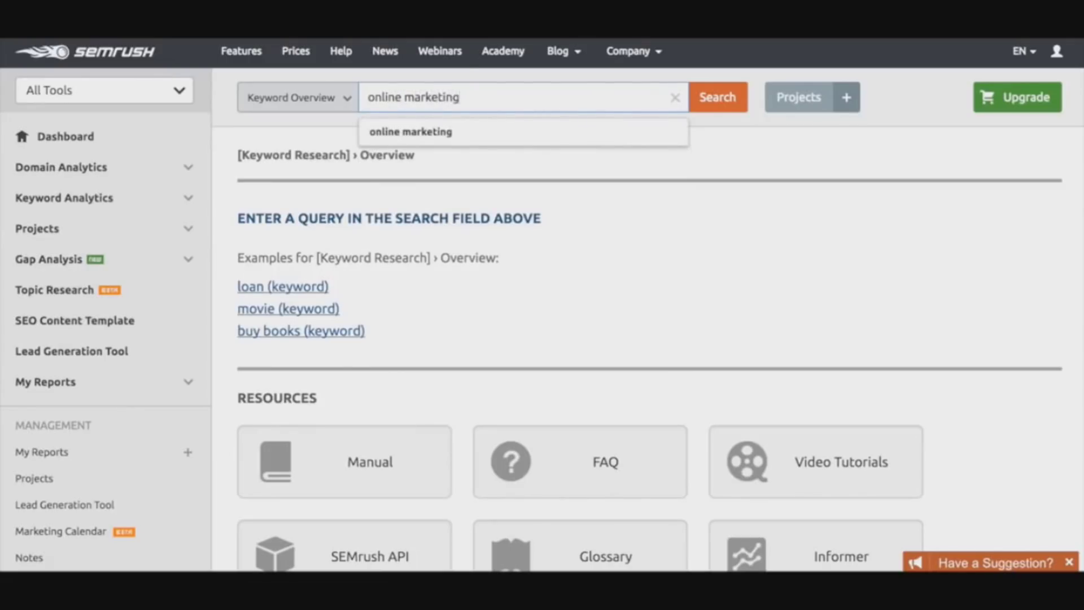
key(Return)
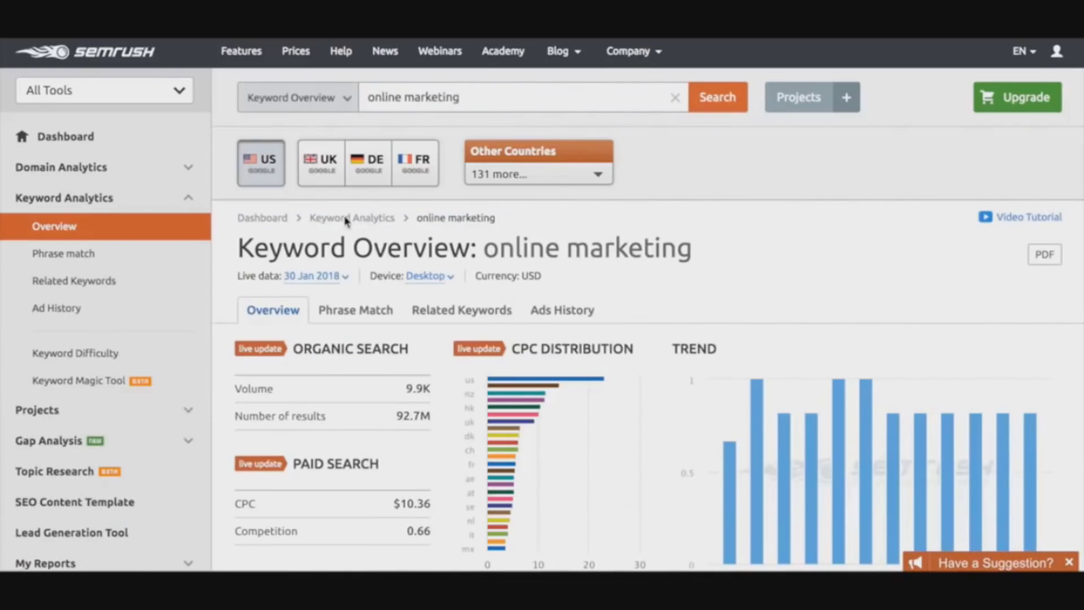
Step: Dismiss the search suggestions and scroll toward the Phrase Match Keywords section
scroll(271, 231, down, 1)
scroll(271, 232, down, 3)
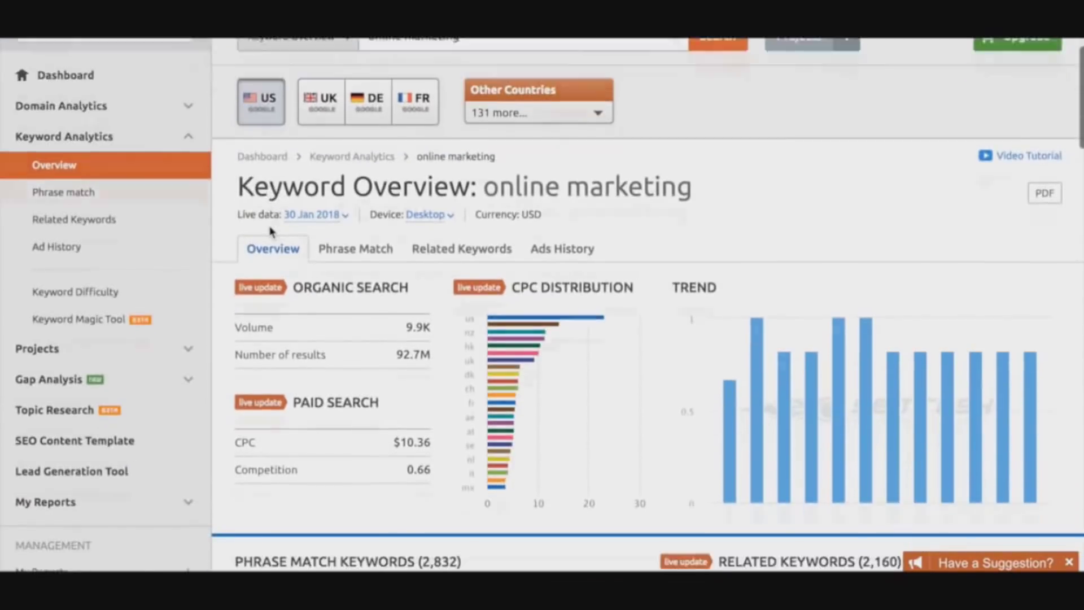
scroll(274, 233, up, 4)
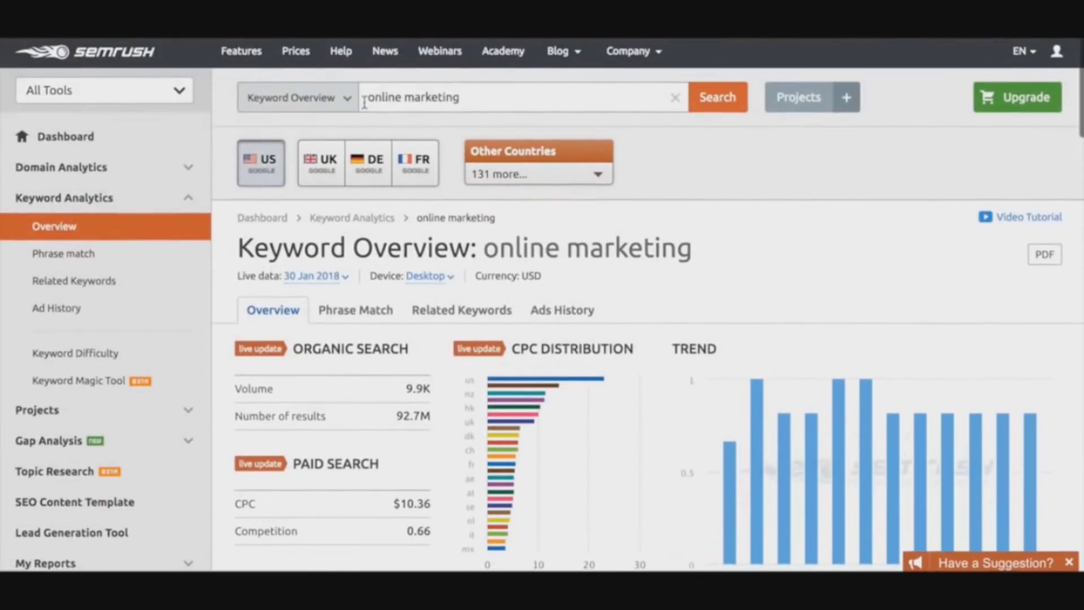
click(473, 100)
click(225, 235)
scroll(224, 235, down, 5)
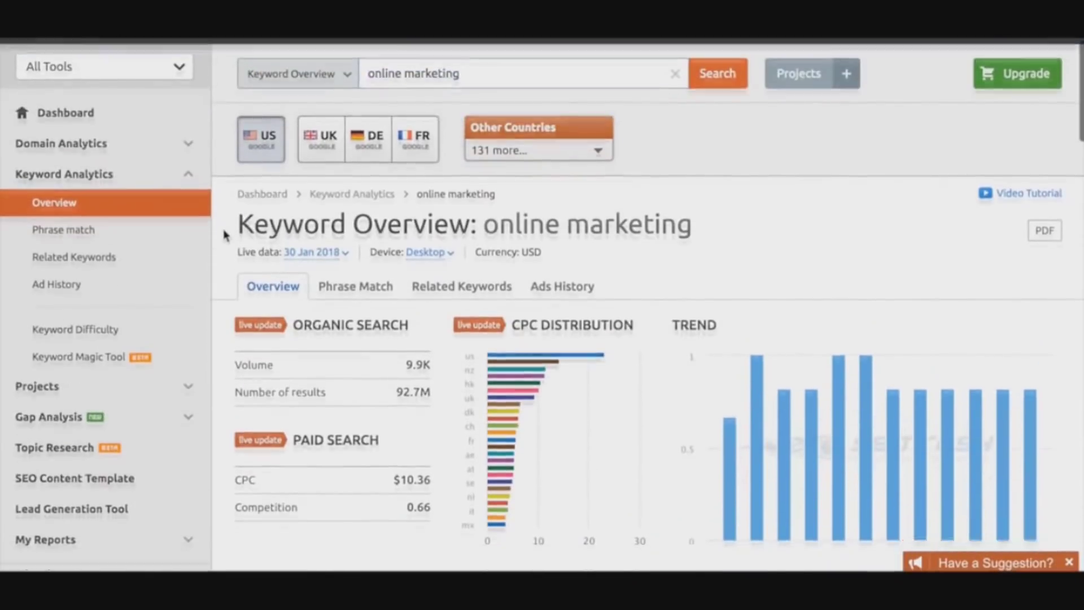